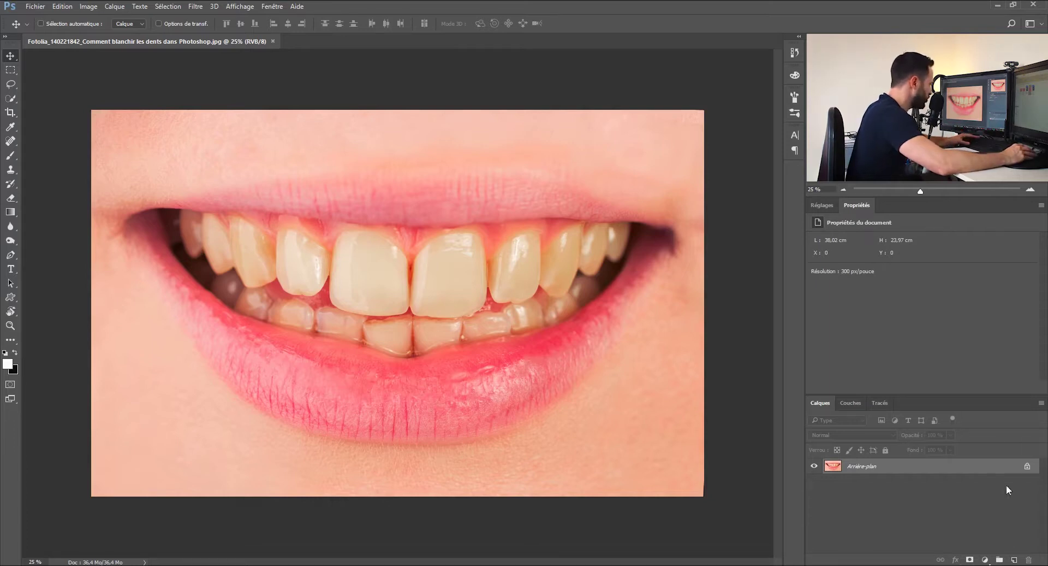
Create a new empty layer and outline both rows of teeth with a freehand Lasso selection
{"action": "left_click", "coordinate": [1014, 560]}
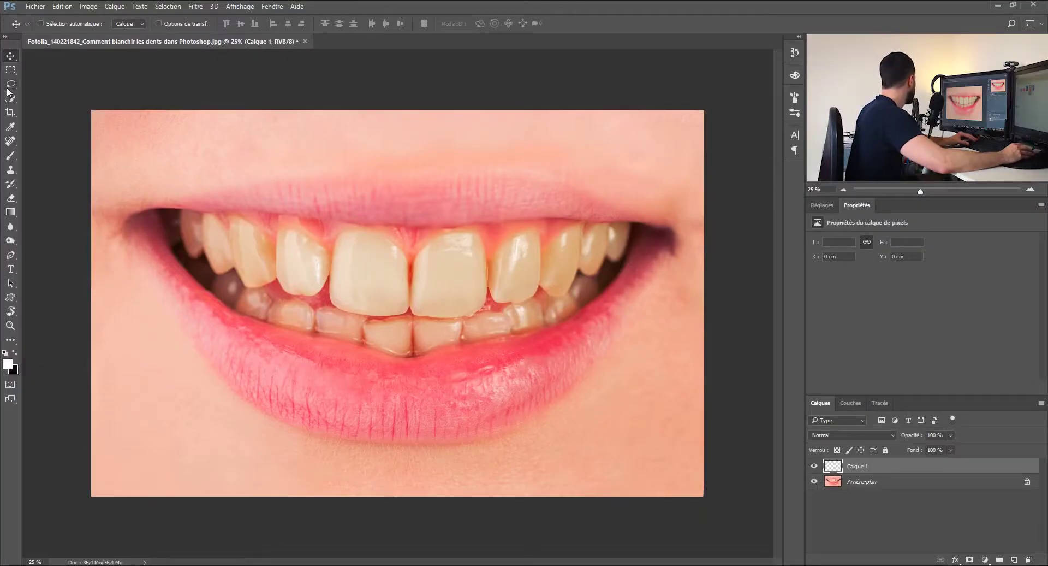
{"action": "left_click", "coordinate": [10, 86]}
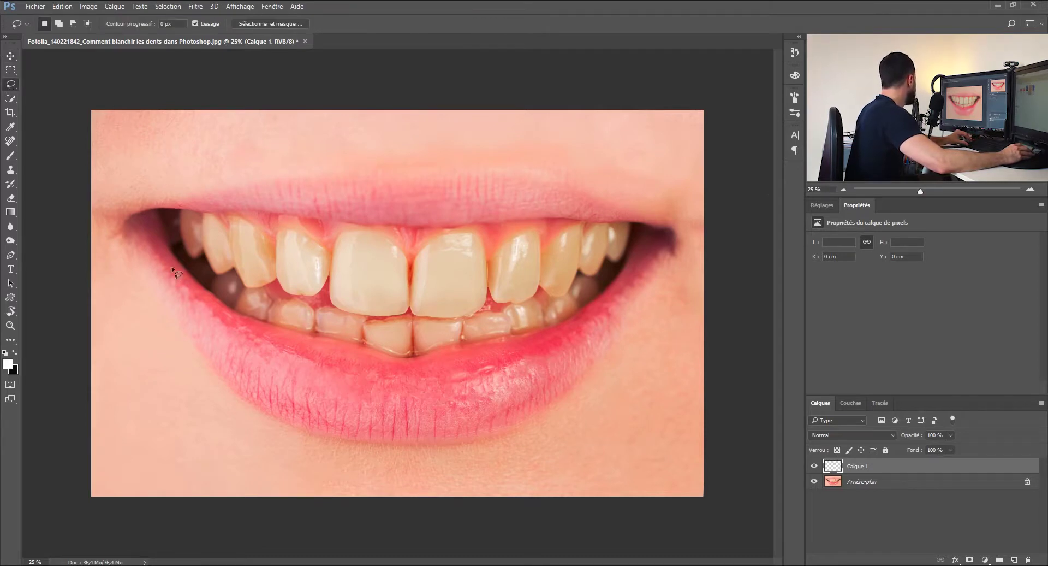
{"action": "mouse_move", "coordinate": [168, 247]}
{"action": "left_mouse_down"}
{"action": "mouse_move", "coordinate": [159, 212]}
{"action": "mouse_move", "coordinate": [235, 223]}
{"action": "left_mouse_up"}
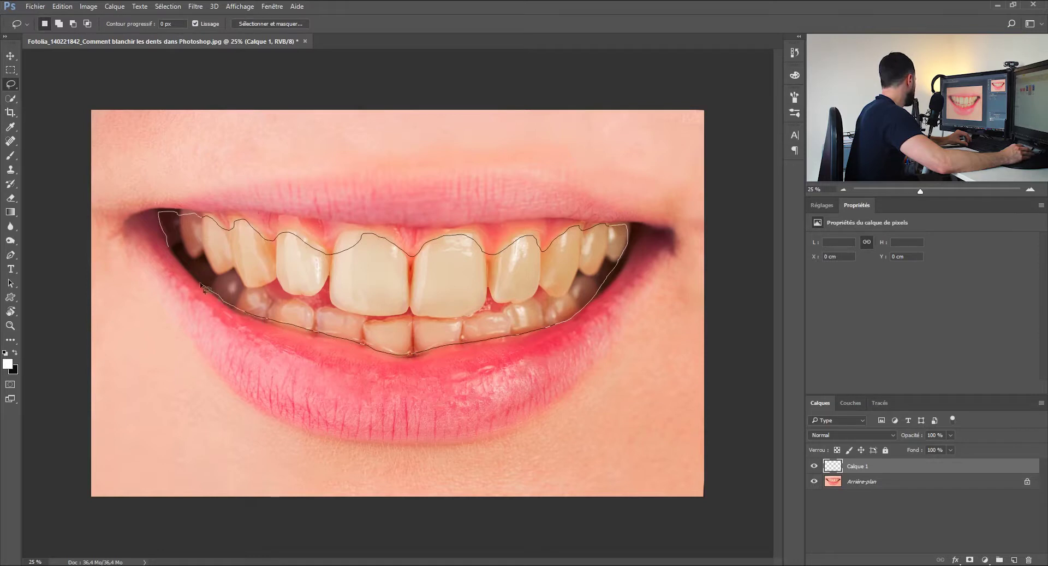
{"action": "left_click_drag", "start_coordinate": [175, 254], "coordinate": [191, 273]}
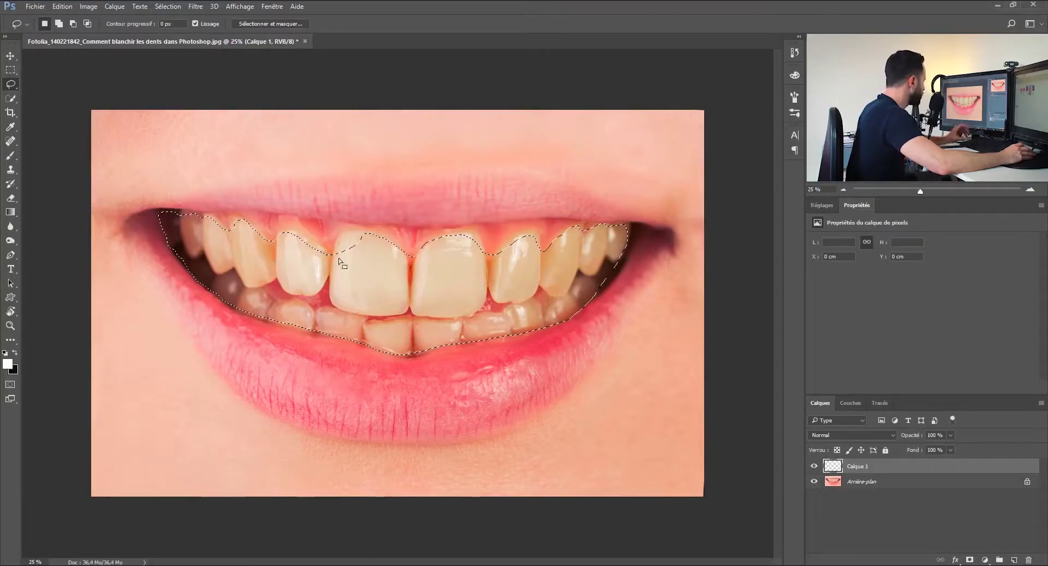
Add the missed upper edges of the upper teeth to the Lasso selection
{"action": "key", "text": "shift"}
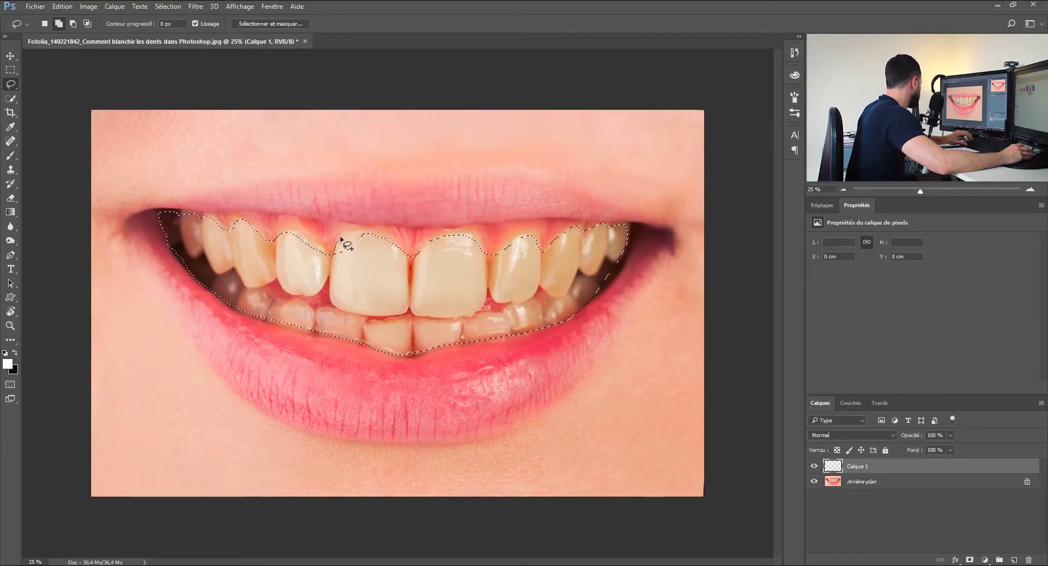
{"action": "left_click_drag", "start_coordinate": [399, 259], "coordinate": [333, 264]}
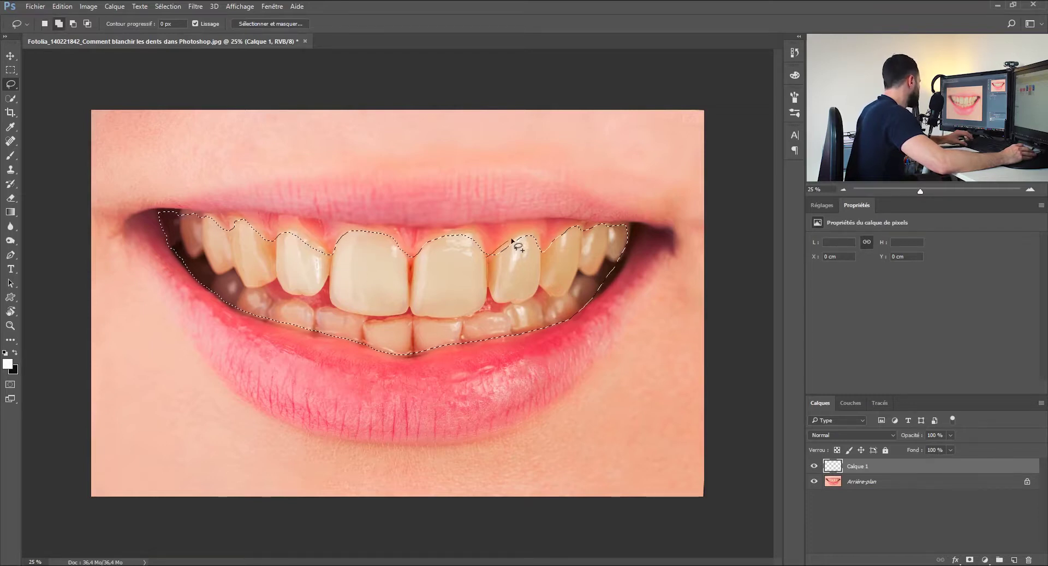
{"action": "left_click_drag", "start_coordinate": [546, 254], "coordinate": [546, 255]}
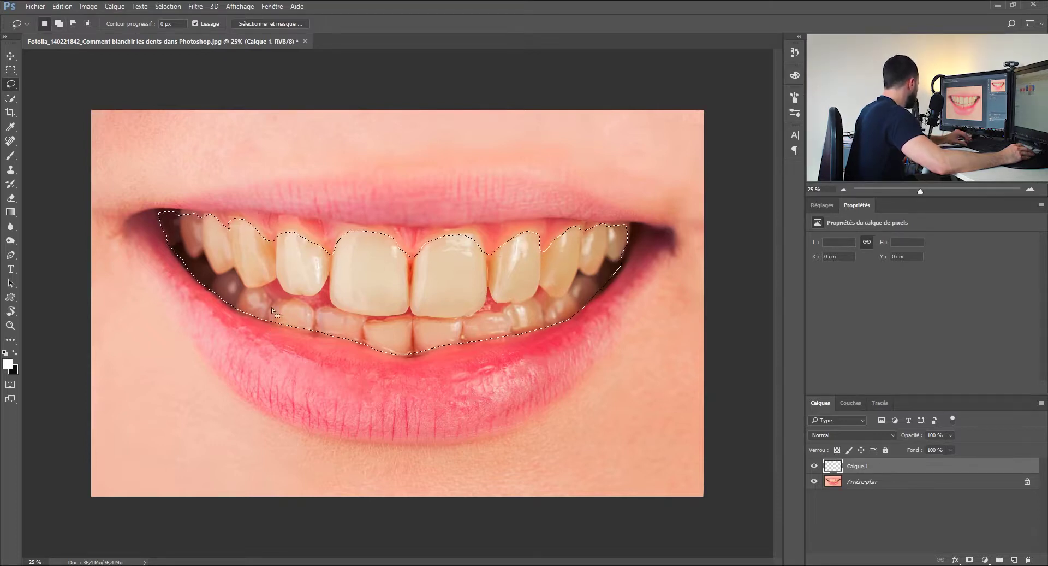
Subtract the visible gum gaps between the upper and lower teeth from the selection
{"action": "key", "text": "alt"}
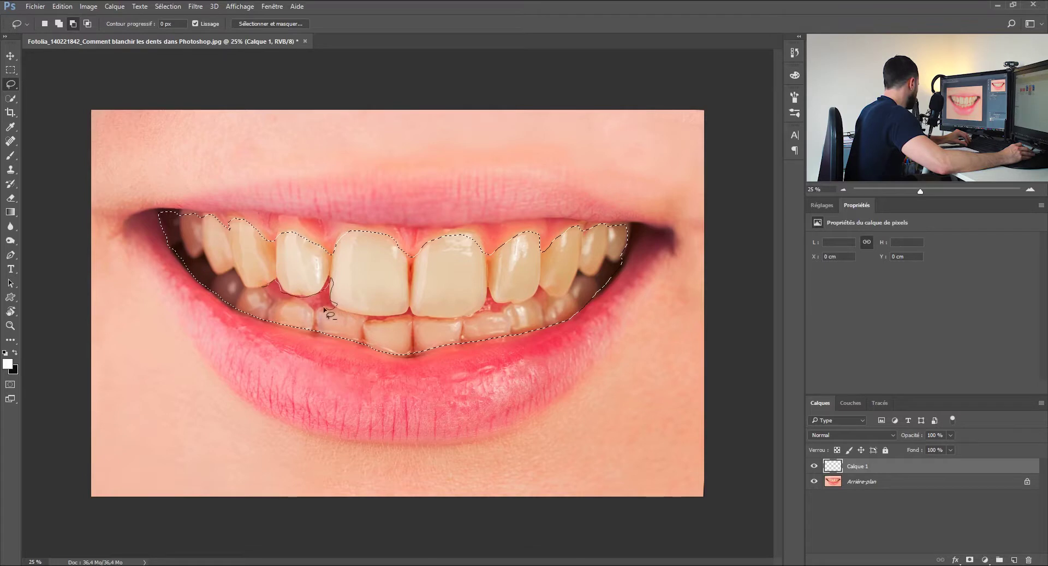
{"action": "left_click_drag", "start_coordinate": [261, 287], "coordinate": [263, 289]}
{"action": "key", "text": "alt"}
{"action": "mouse_move", "coordinate": [372, 320]}
{"action": "left_mouse_down"}
{"action": "mouse_move", "coordinate": [415, 322]}
{"action": "mouse_move", "coordinate": [407, 313]}
{"action": "left_mouse_up"}
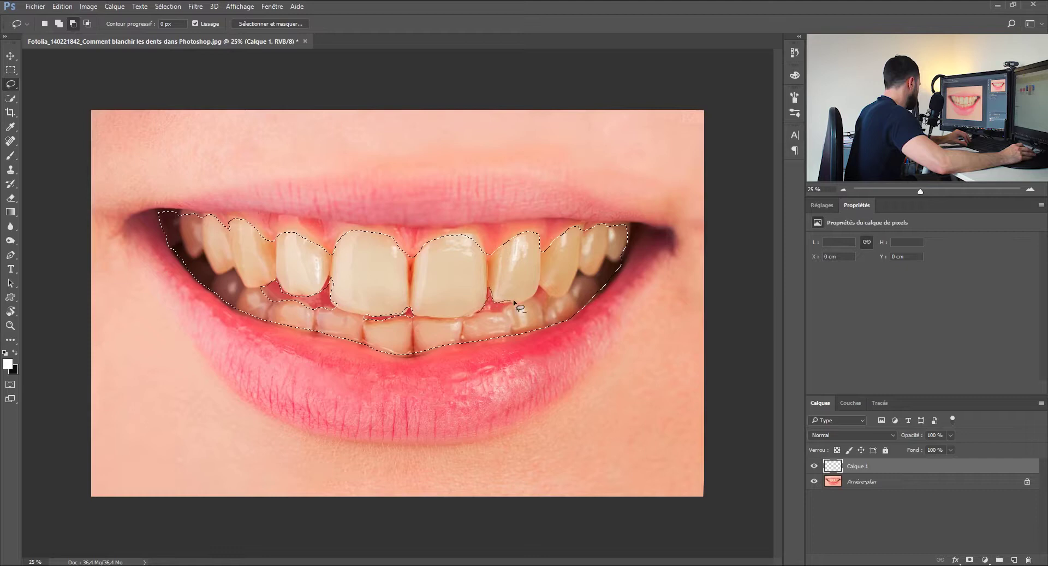
{"action": "left_click_drag", "start_coordinate": [495, 311], "coordinate": [538, 290]}
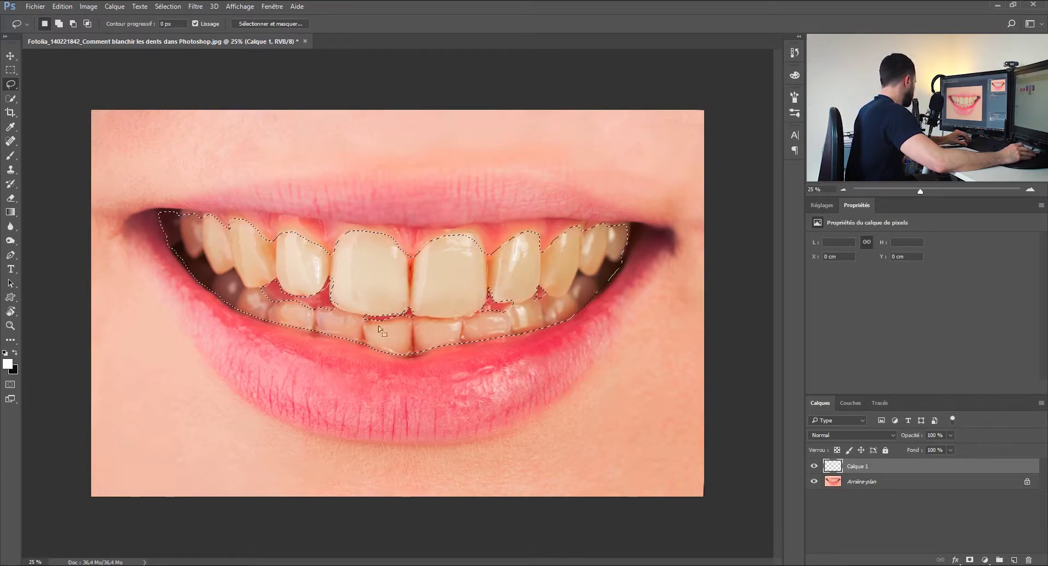
Refine the selection around the gum gaps so it follows the lower edges of the upper front teeth
{"action": "scroll", "coordinate": [349, 289], "scroll_direction": "up", "scroll_amount": 4}
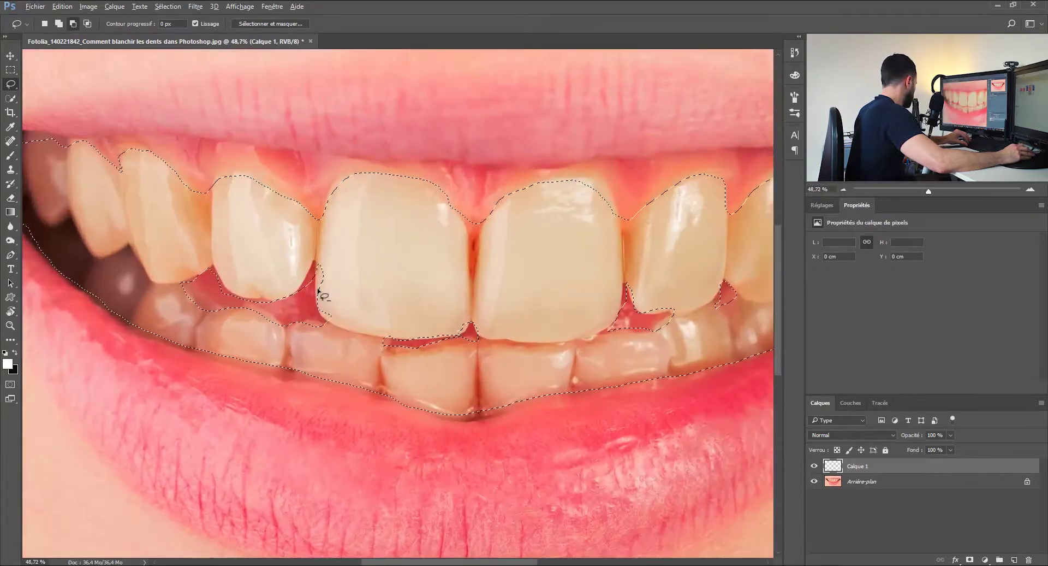
{"action": "left_click_drag", "start_coordinate": [356, 289], "coordinate": [433, 327]}
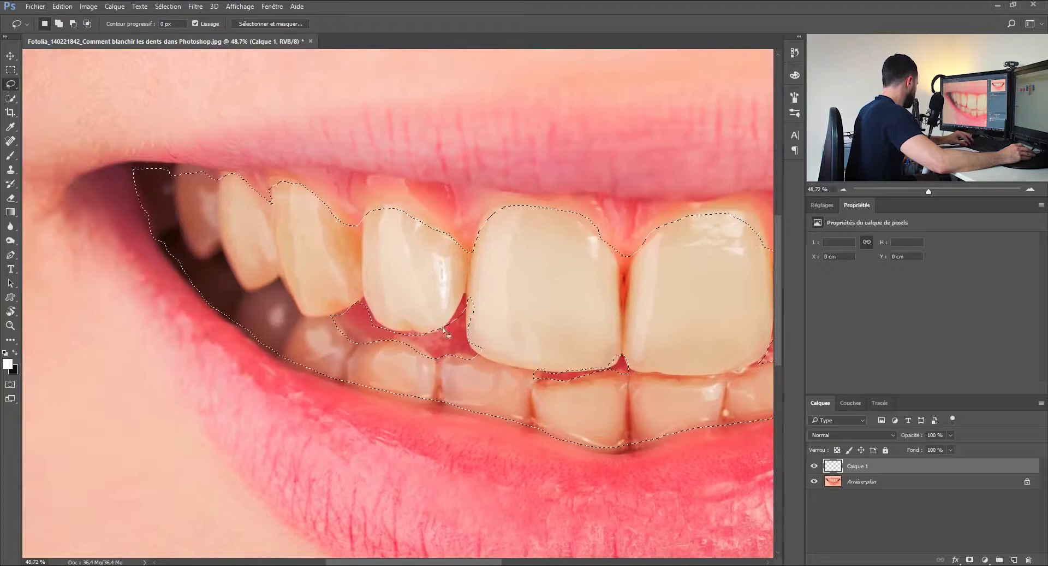
{"action": "mouse_move", "coordinate": [485, 363]}
{"action": "left_mouse_down"}
{"action": "mouse_move", "coordinate": [469, 315]}
{"action": "mouse_move", "coordinate": [468, 378]}
{"action": "left_mouse_up"}
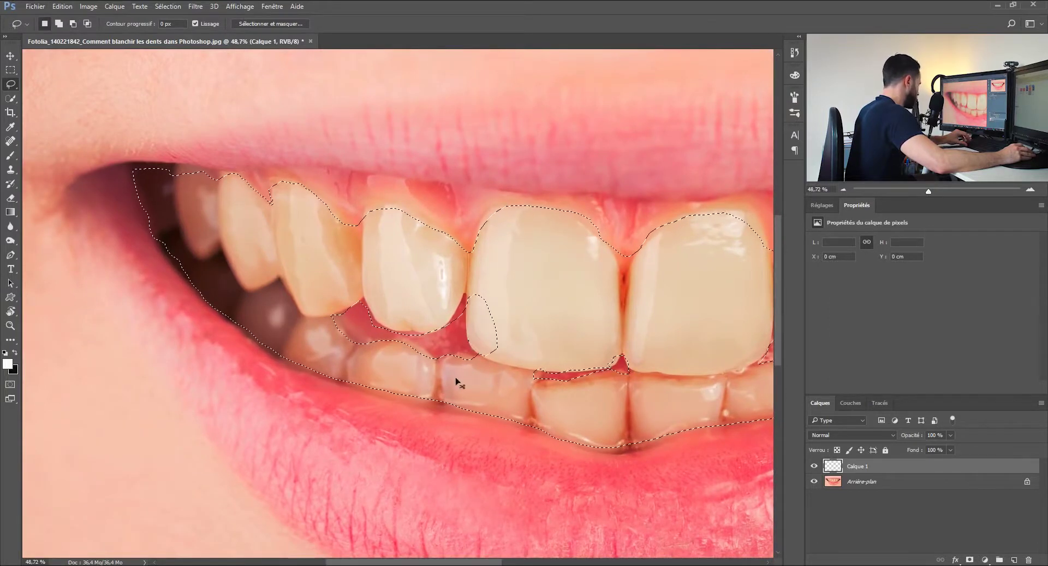
{"action": "key", "text": "shift"}
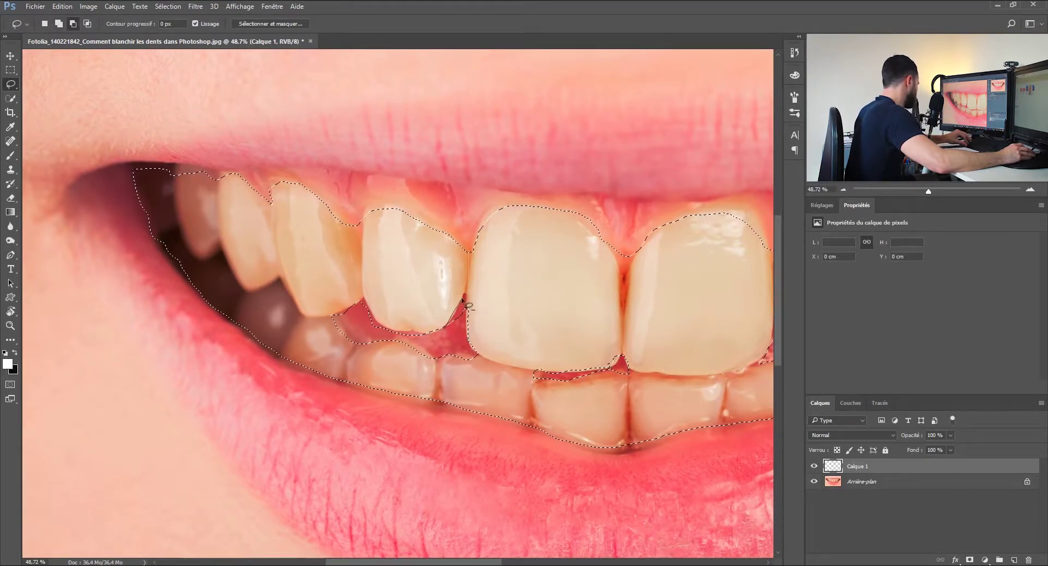
{"action": "mouse_move", "coordinate": [435, 346]}
{"action": "left_mouse_down"}
{"action": "mouse_move", "coordinate": [415, 365]}
{"action": "mouse_move", "coordinate": [427, 341]}
{"action": "left_mouse_up"}
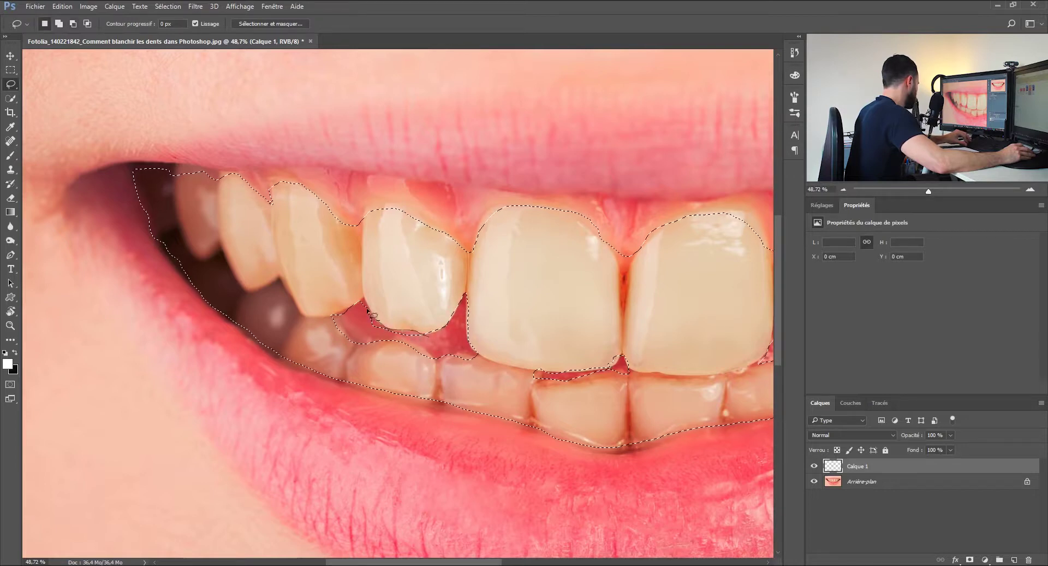
{"action": "left_click_drag", "start_coordinate": [420, 344], "coordinate": [435, 359]}
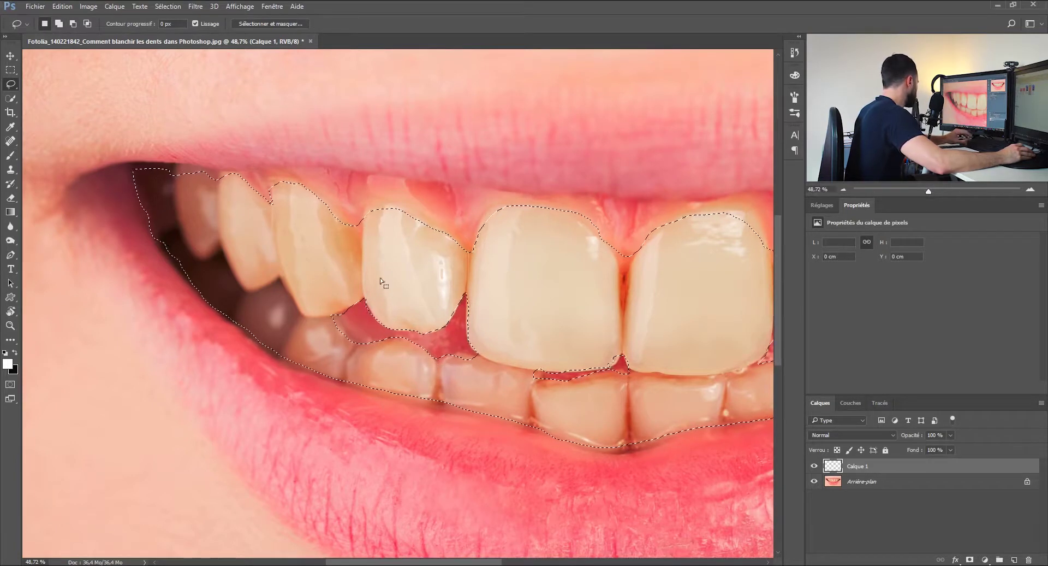
{"action": "key", "text": "alt"}
{"action": "mouse_move", "coordinate": [537, 367]}
{"action": "left_mouse_down"}
{"action": "mouse_move", "coordinate": [546, 381]}
{"action": "mouse_move", "coordinate": [617, 366]}
{"action": "left_mouse_up"}
Put Calque 1 in a group and add a layer mask to the group from the teeth selection
{"action": "scroll", "coordinate": [296, 269], "scroll_direction": "down", "scroll_amount": 3}
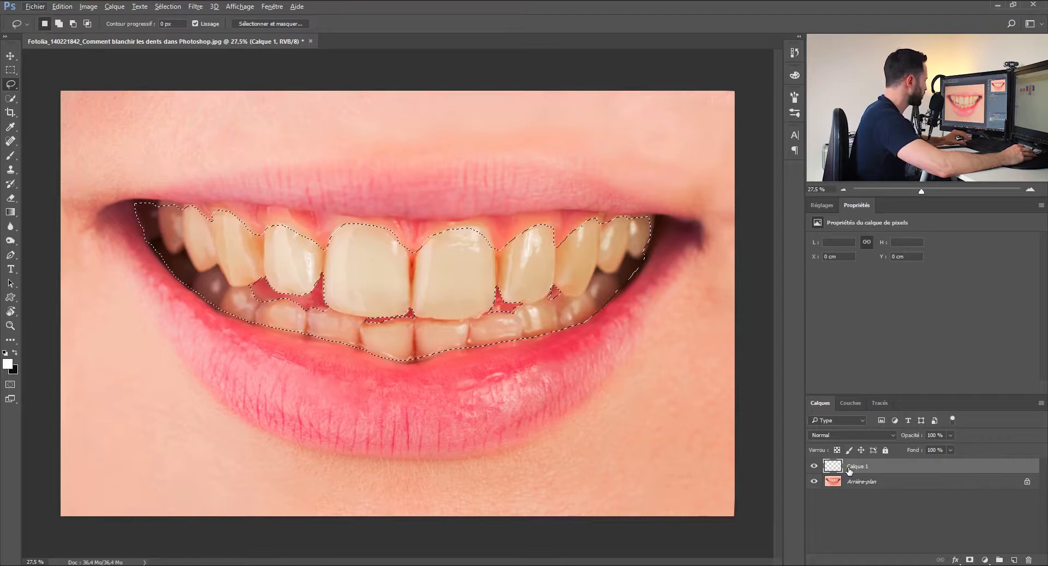
{"action": "key", "text": "ctrl+g"}
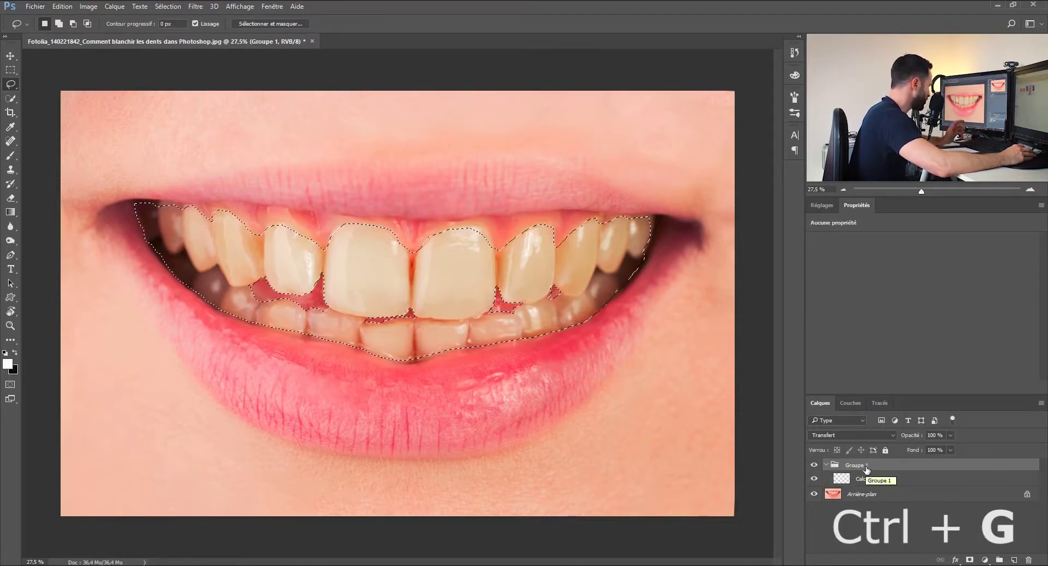
{"action": "left_click", "coordinate": [970, 560]}
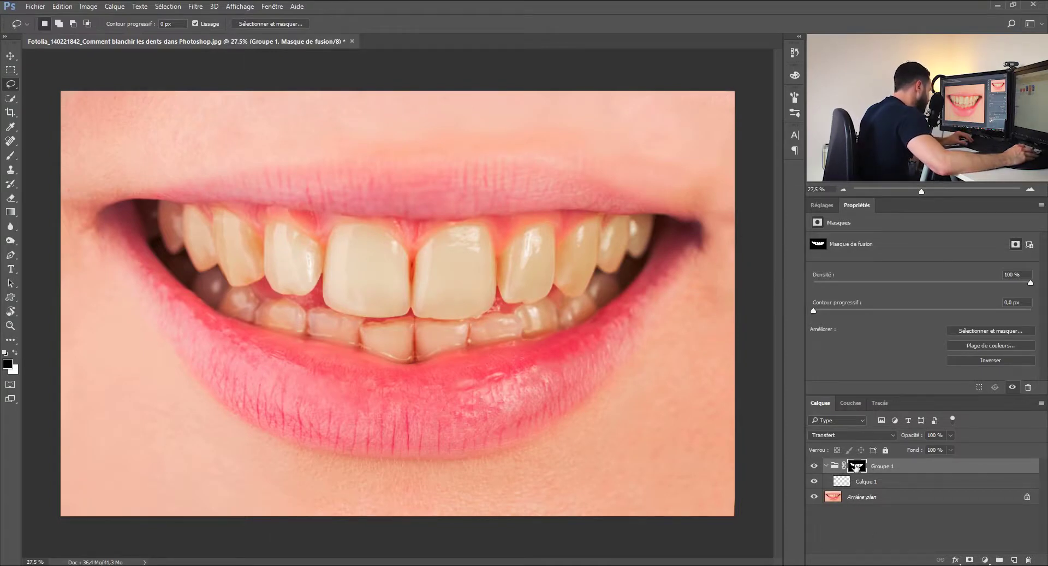
Refine the group's mask with Select and Mask, setting its feather (Contour progressif) to 5 px
{"action": "double_click", "coordinate": [856, 465]}
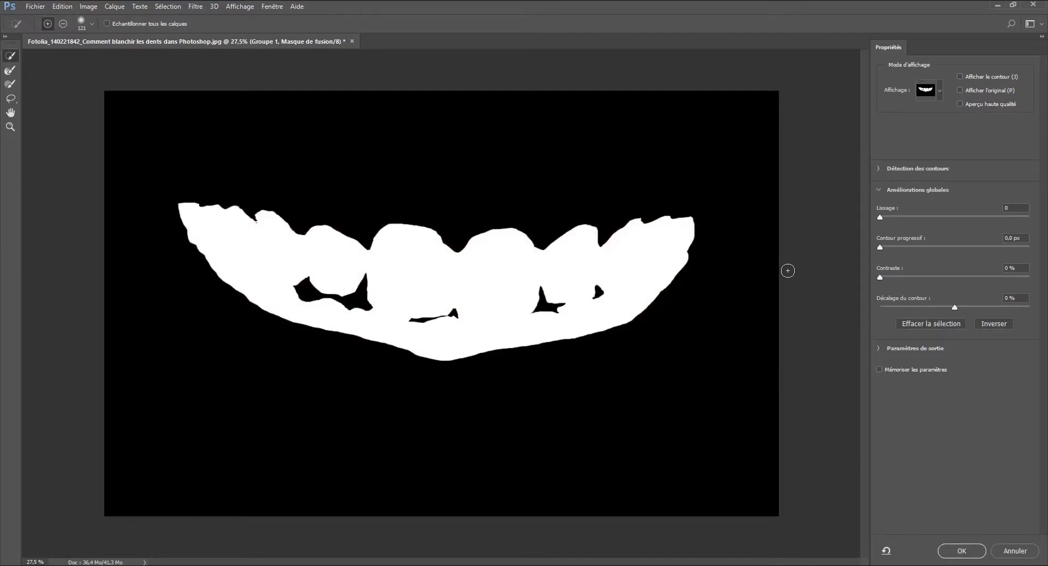
{"action": "left_click", "coordinate": [908, 246]}
{"action": "left_click_drag", "start_coordinate": [918, 245], "coordinate": [923, 245]}
{"action": "type", "text": "5"}
{"action": "left_click", "coordinate": [962, 551]}
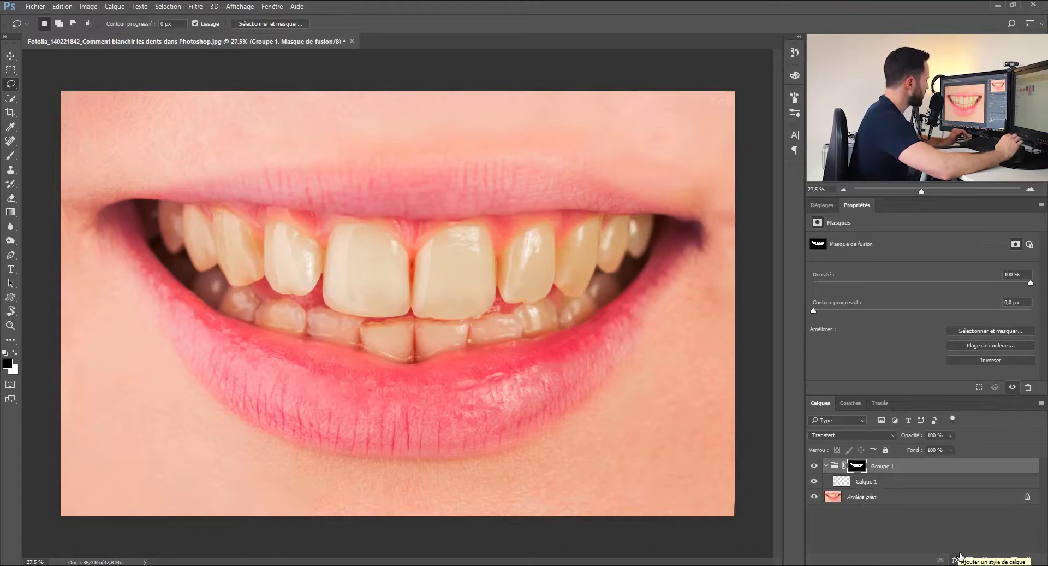
Select Calque 1 inside the group and set the Brush's foreground colour to bright green 00ff3c
{"action": "left_click", "coordinate": [870, 484]}
{"action": "key", "text": "b"}
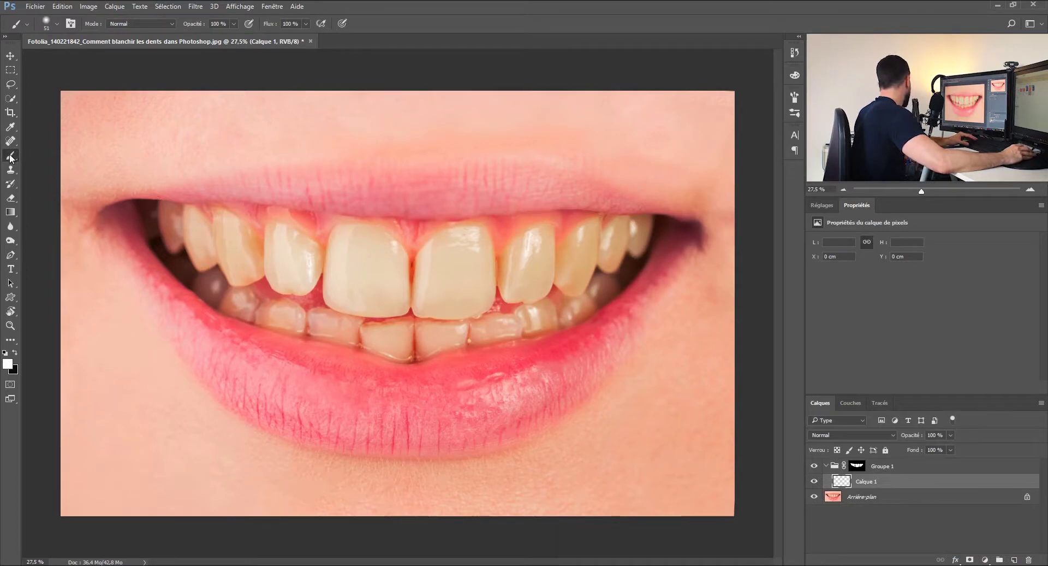
{"action": "left_click", "coordinate": [10, 363]}
{"action": "left_click_drag", "start_coordinate": [597, 296], "coordinate": [619, 253]}
{"action": "left_click_drag", "start_coordinate": [627, 394], "coordinate": [635, 348]}
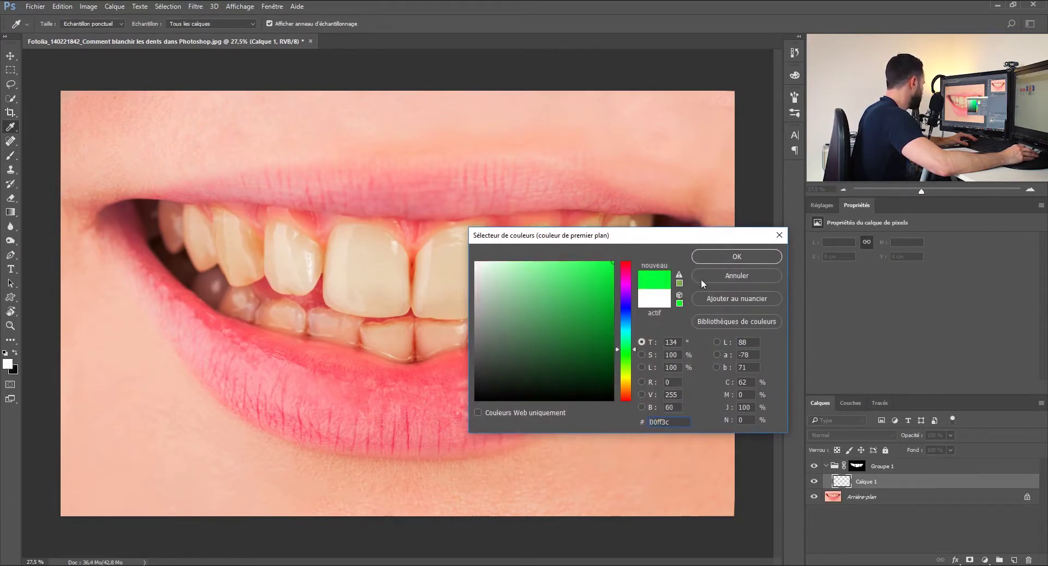
{"action": "key", "text": "Return"}
Test the group's mask by brushing green broadly over the teeth, and undo the painting
{"action": "key", "text": "b"}
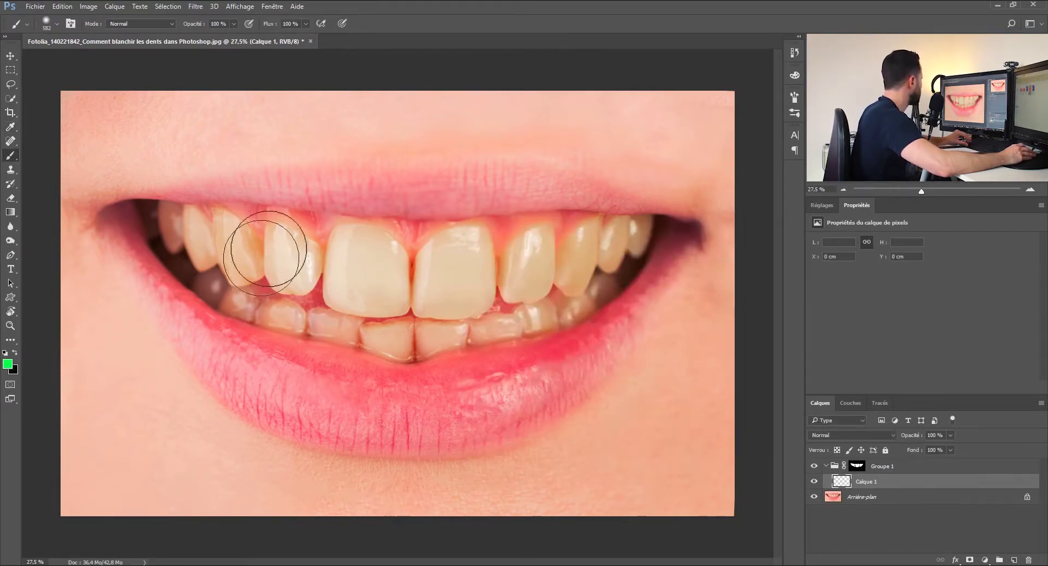
{"action": "mouse_move", "coordinate": [202, 268]}
{"action": "left_mouse_down"}
{"action": "mouse_move", "coordinate": [428, 236]}
{"action": "mouse_move", "coordinate": [404, 273]}
{"action": "mouse_move", "coordinate": [639, 245]}
{"action": "left_mouse_up"}
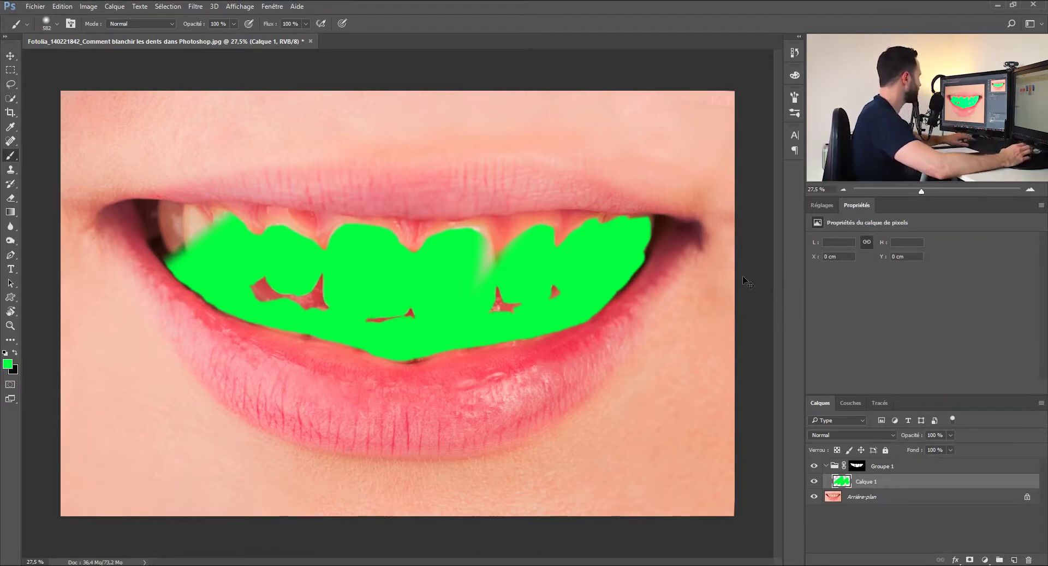
{"action": "key", "text": "ctrl+comma"}
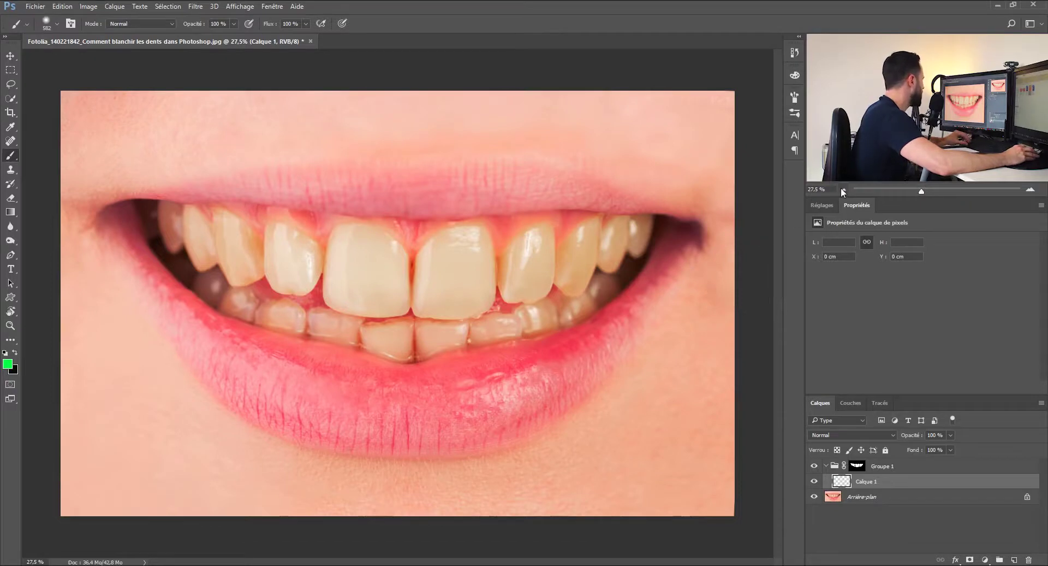
Add a Hue/Saturation (Teinte/Saturation) adjustment layer above Calque 1 inside the masked group
{"action": "left_click", "coordinate": [843, 190]}
{"action": "left_click", "coordinate": [843, 190]}
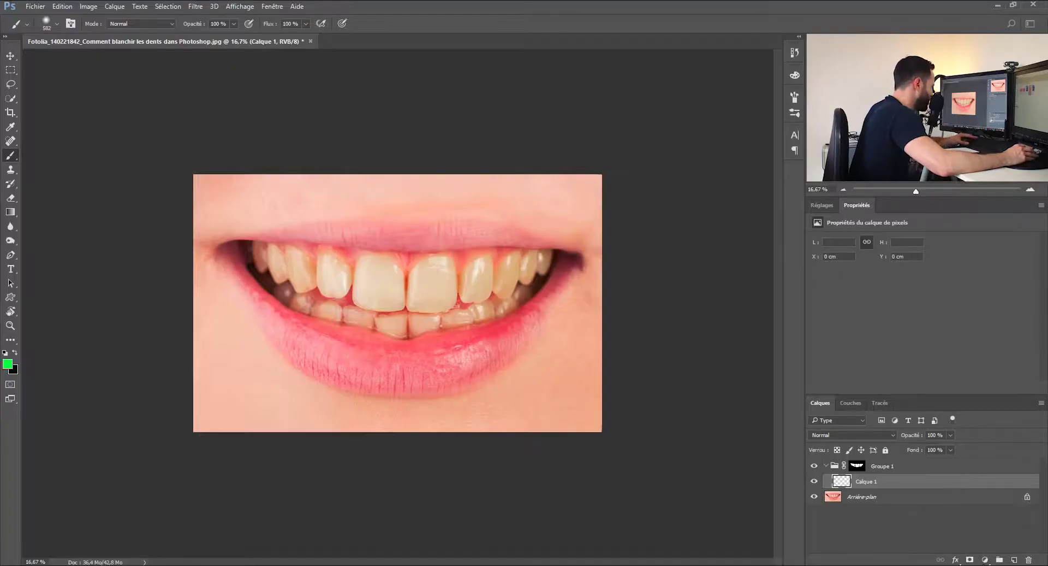
{"action": "left_click", "coordinate": [986, 561]}
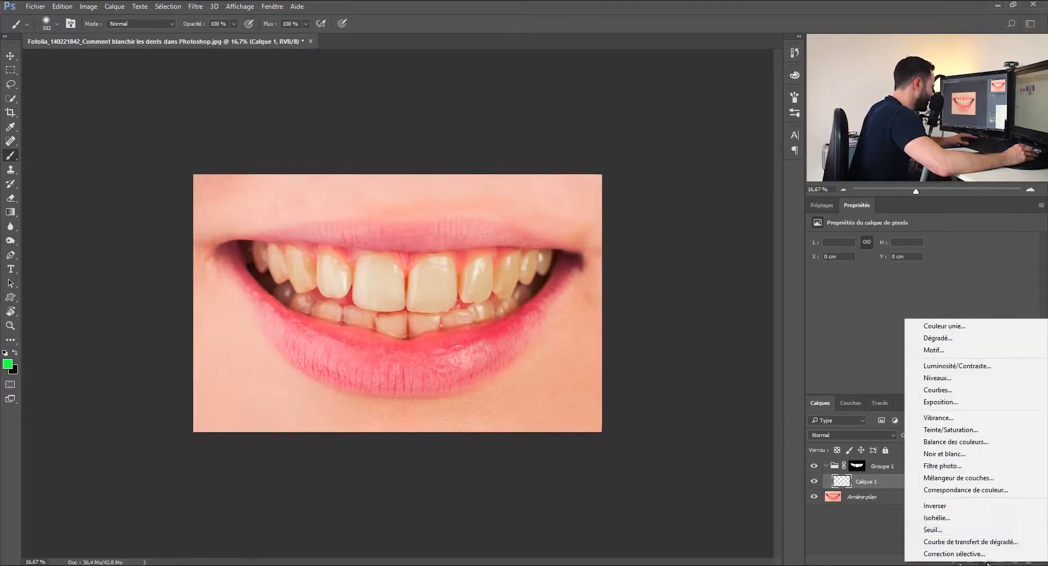
{"action": "left_click", "coordinate": [981, 431]}
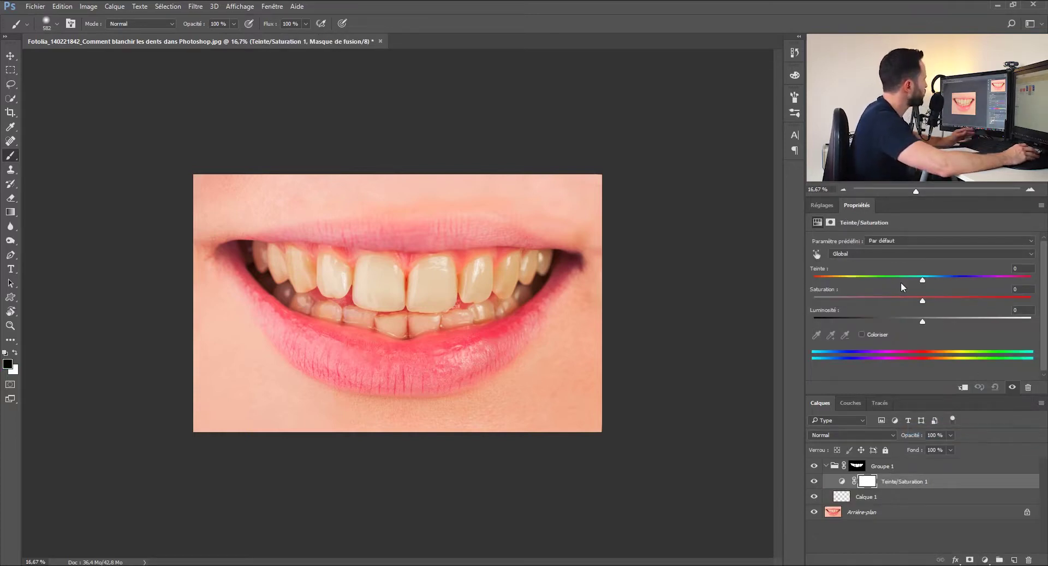
Try a hue shift of +20 on the teeth with the adjustment layer, and undo it
{"action": "mouse_move", "coordinate": [925, 280]}
{"action": "left_mouse_down"}
{"action": "mouse_move", "coordinate": [968, 281]}
{"action": "mouse_move", "coordinate": [869, 282]}
{"action": "mouse_move", "coordinate": [942, 287]}
{"action": "left_mouse_up"}
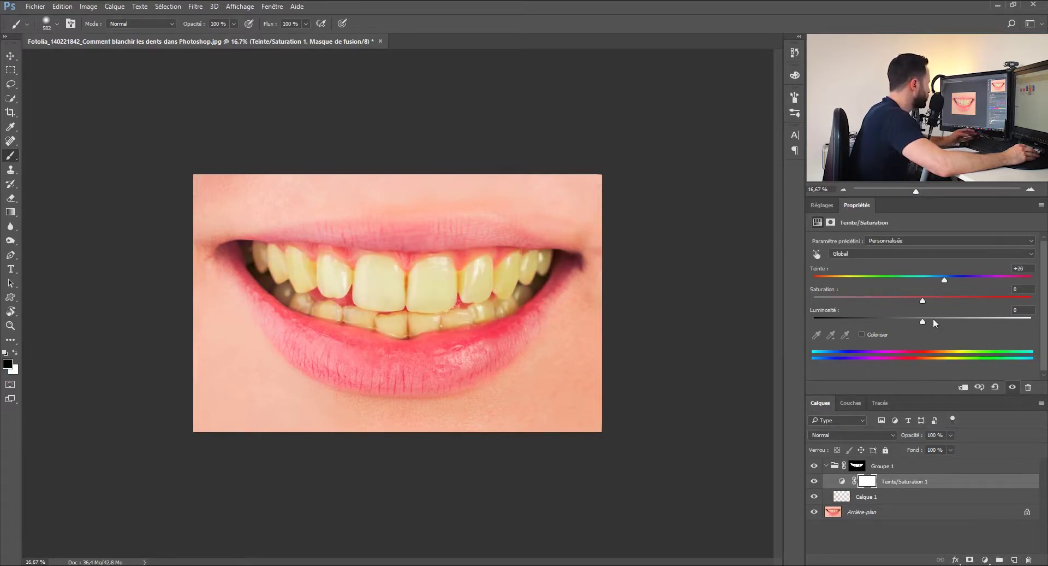
{"action": "key", "text": "ctrl+z"}
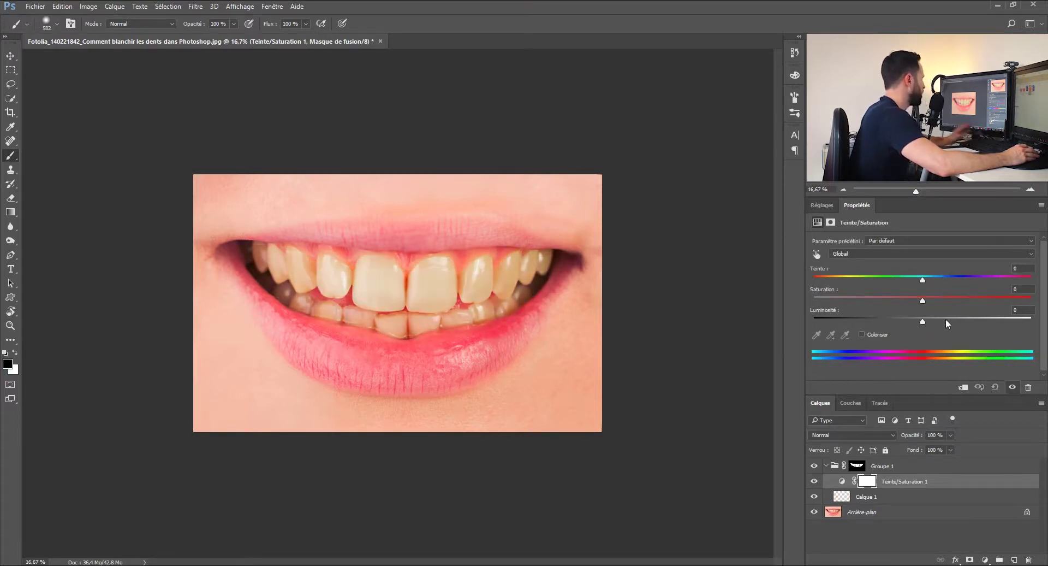
Enable Coloriser on the Hue/Saturation adjustment and tint the teeth blue with hue 232 and saturation 87
{"action": "left_click", "coordinate": [863, 332]}
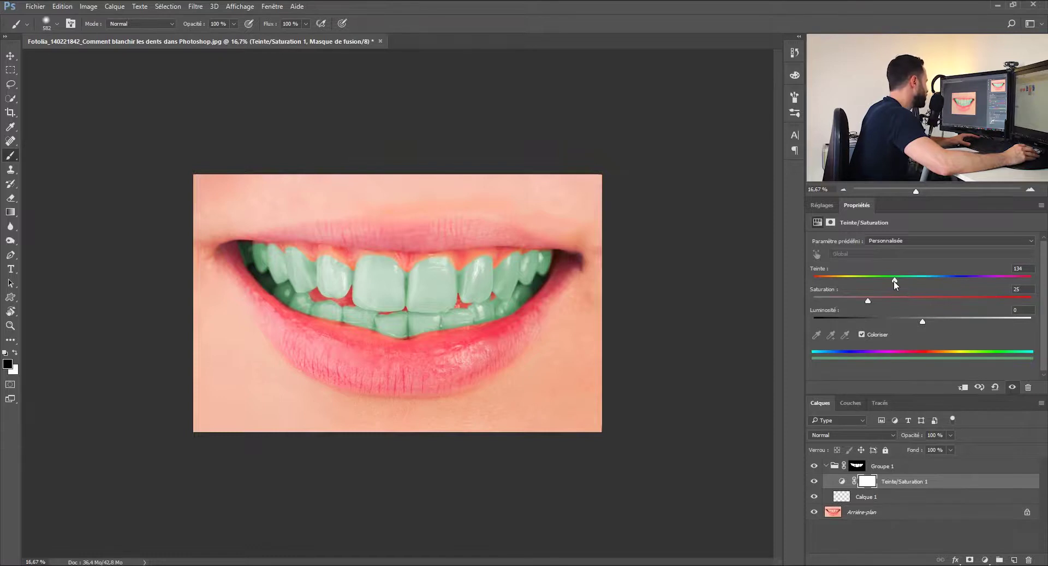
{"action": "left_click_drag", "start_coordinate": [867, 279], "coordinate": [846, 280]}
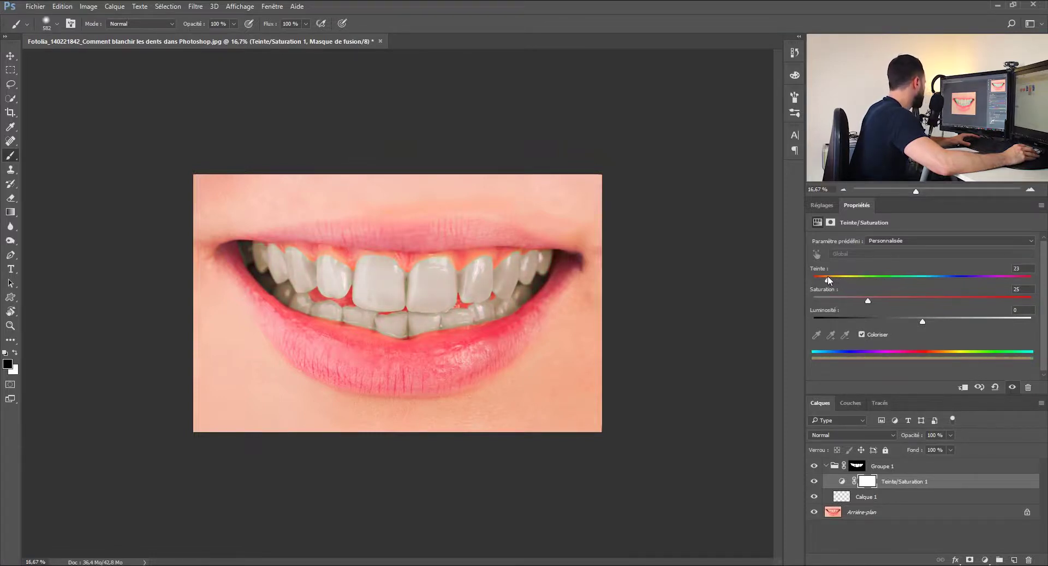
{"action": "left_click_drag", "start_coordinate": [824, 274], "coordinate": [832, 271]}
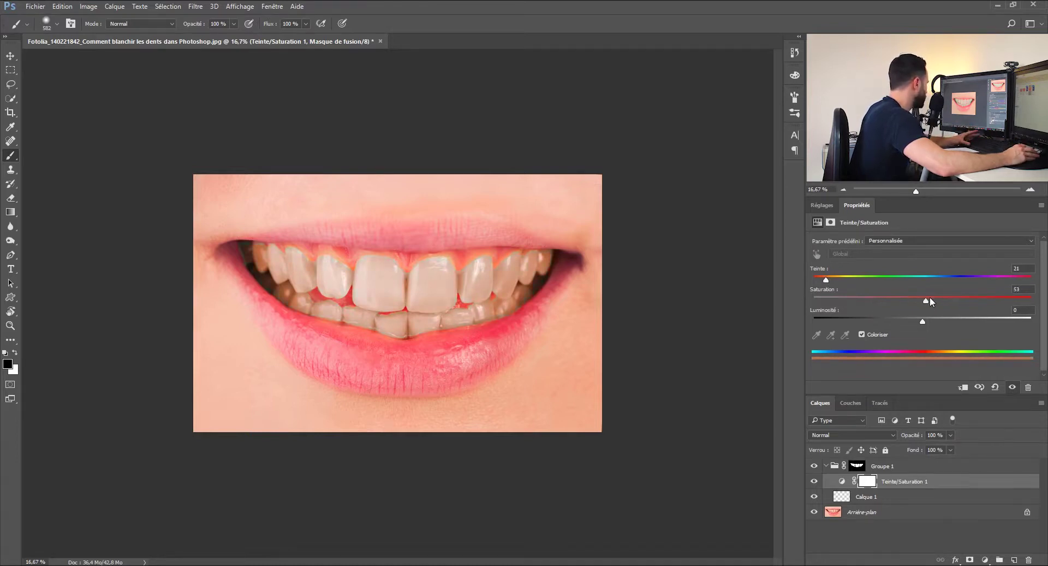
{"action": "left_click_drag", "start_coordinate": [991, 300], "coordinate": [1004, 300]}
{"action": "left_click_drag", "start_coordinate": [825, 279], "coordinate": [954, 286]}
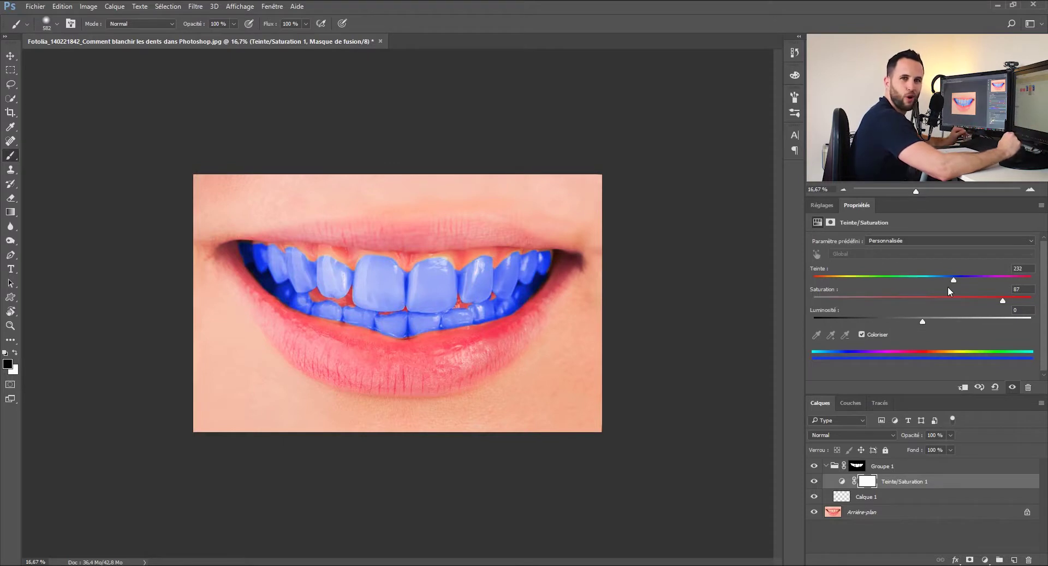
Set the Teinte/Saturation adjustment to hue 20 and saturation 40 for a natural tooth tone
{"action": "left_click", "coordinate": [826, 279]}
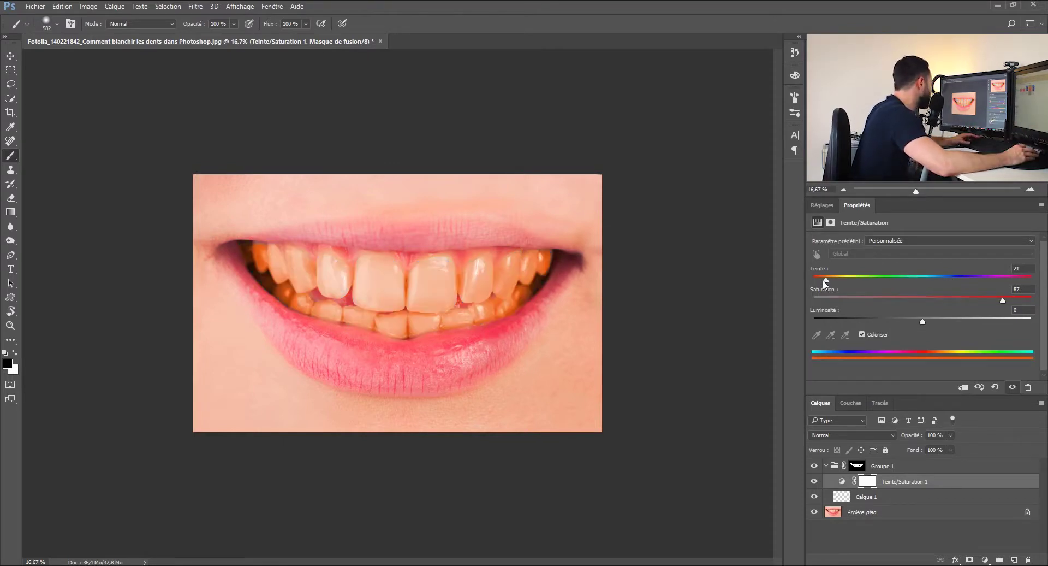
{"action": "left_click_drag", "start_coordinate": [823, 280], "coordinate": [818, 282]}
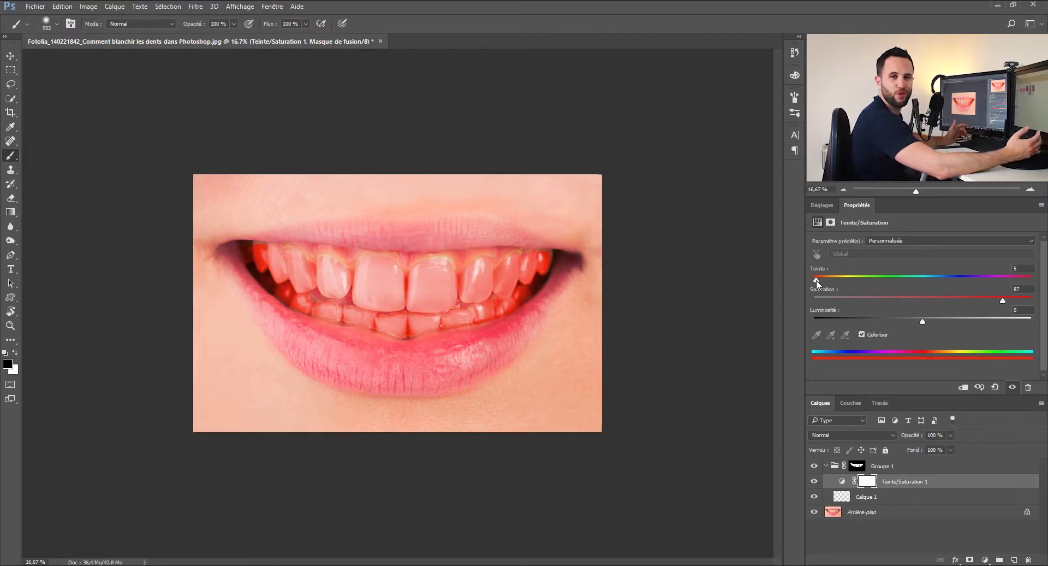
{"action": "left_click_drag", "start_coordinate": [818, 283], "coordinate": [829, 283]}
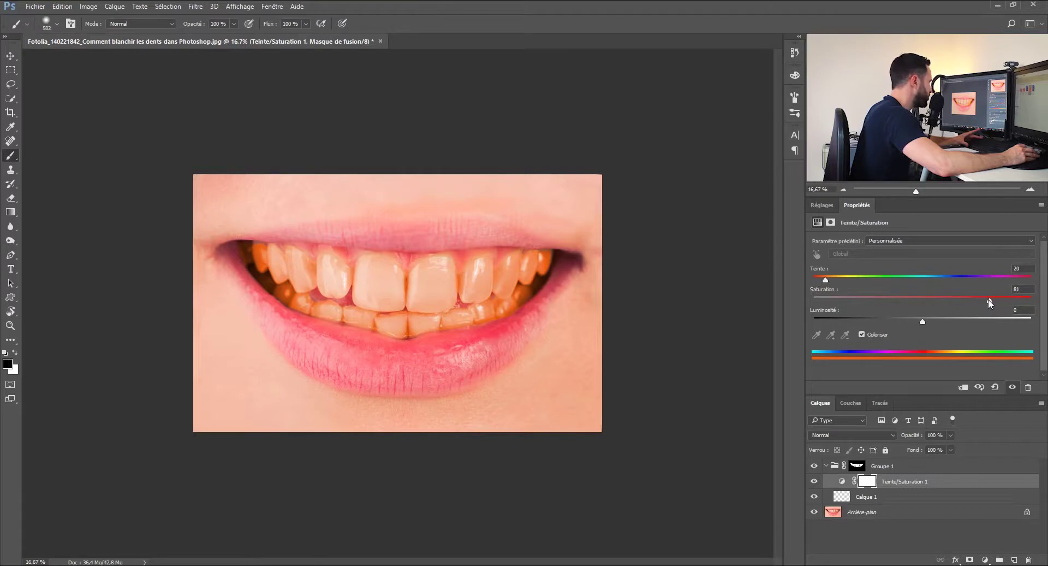
{"action": "left_click", "coordinate": [898, 298]}
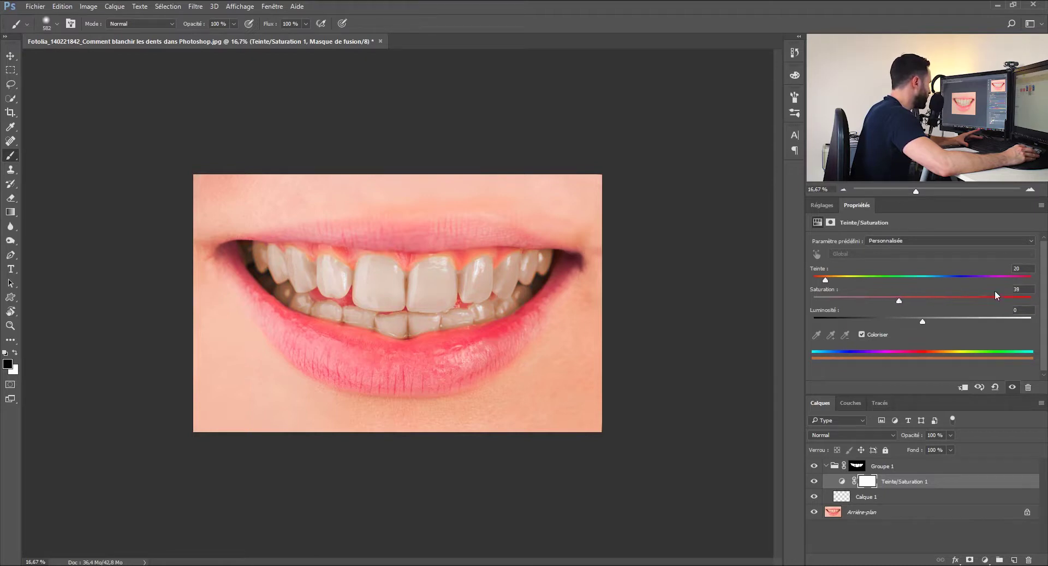
{"action": "type", "text": "40"}
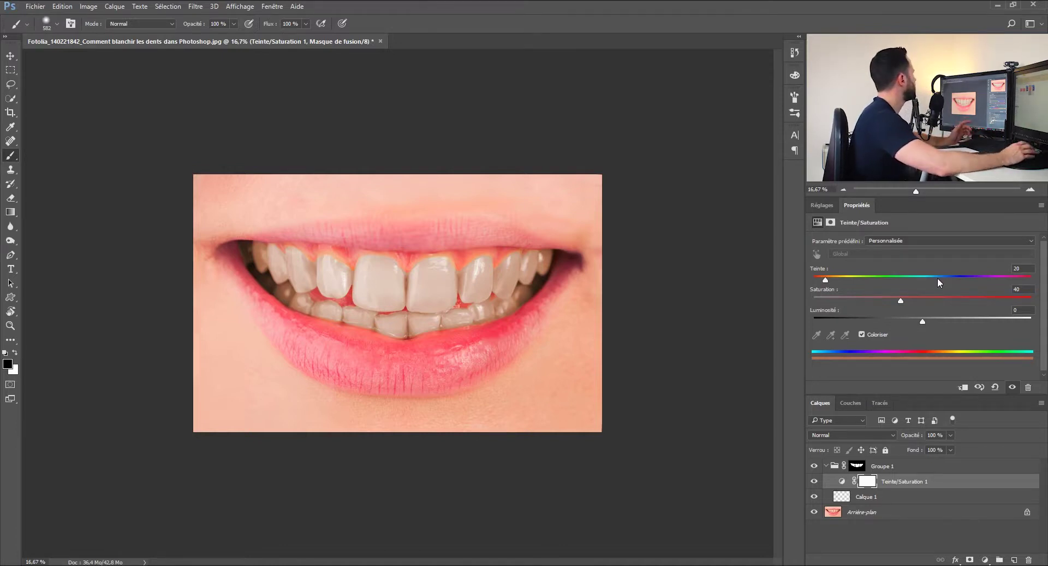
Add a Curves (Courbes) adjustment layer above Teinte/Saturation 1 inside the masked group
{"action": "left_click", "coordinate": [843, 189]}
{"action": "left_click", "coordinate": [843, 190]}
{"action": "left_click", "coordinate": [843, 189]}
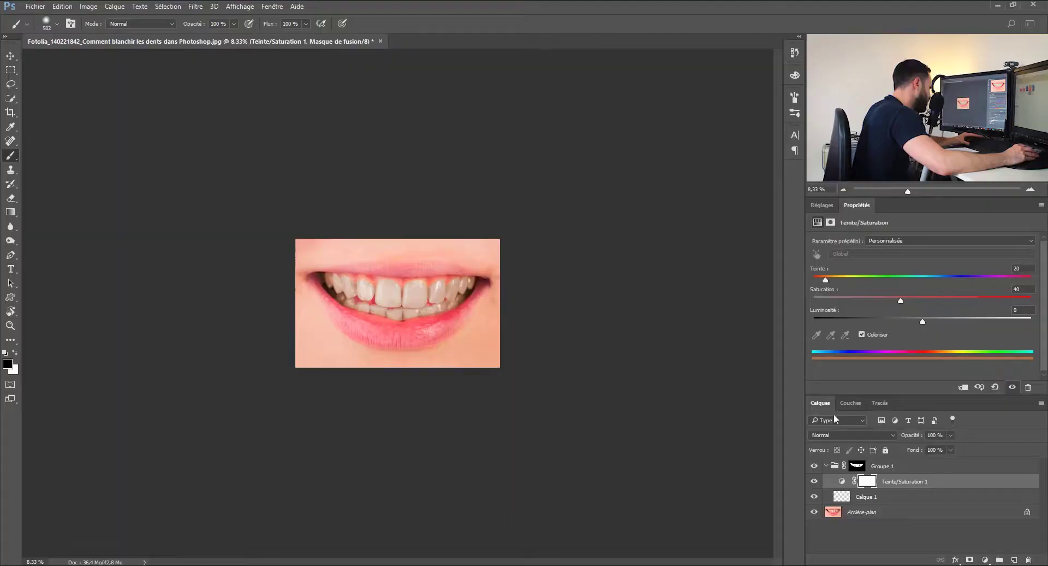
{"action": "left_click", "coordinate": [984, 560]}
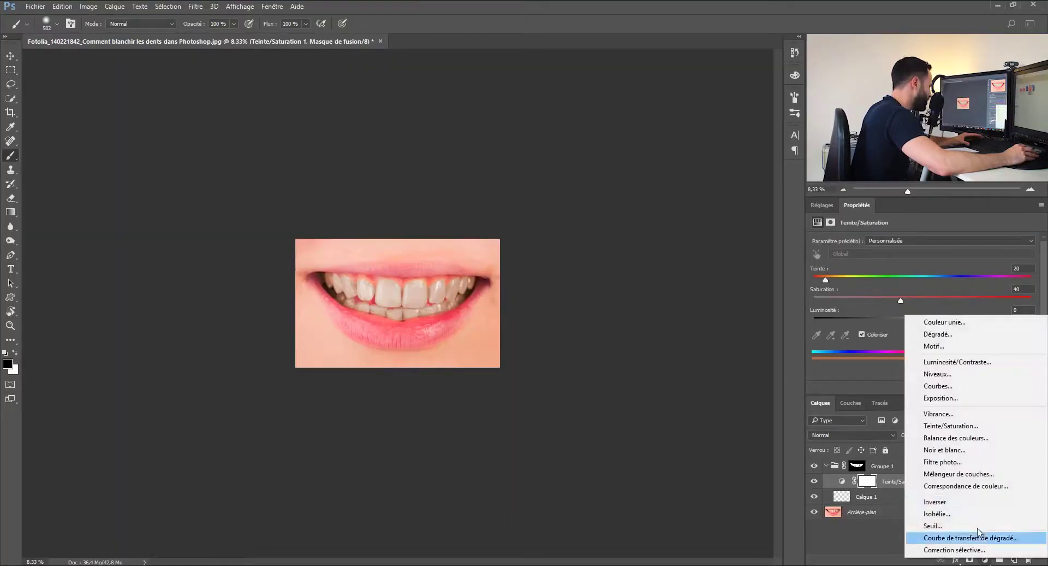
{"action": "left_click", "coordinate": [951, 386]}
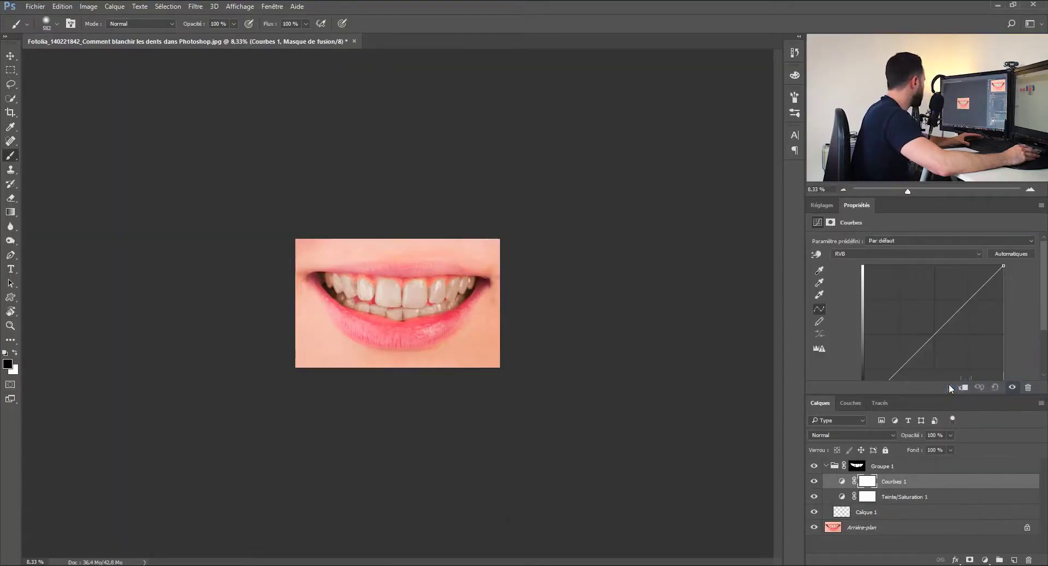
{"action": "left_click", "coordinate": [1029, 193]}
{"action": "left_click_drag", "start_coordinate": [1046, 302], "coordinate": [1046, 323]}
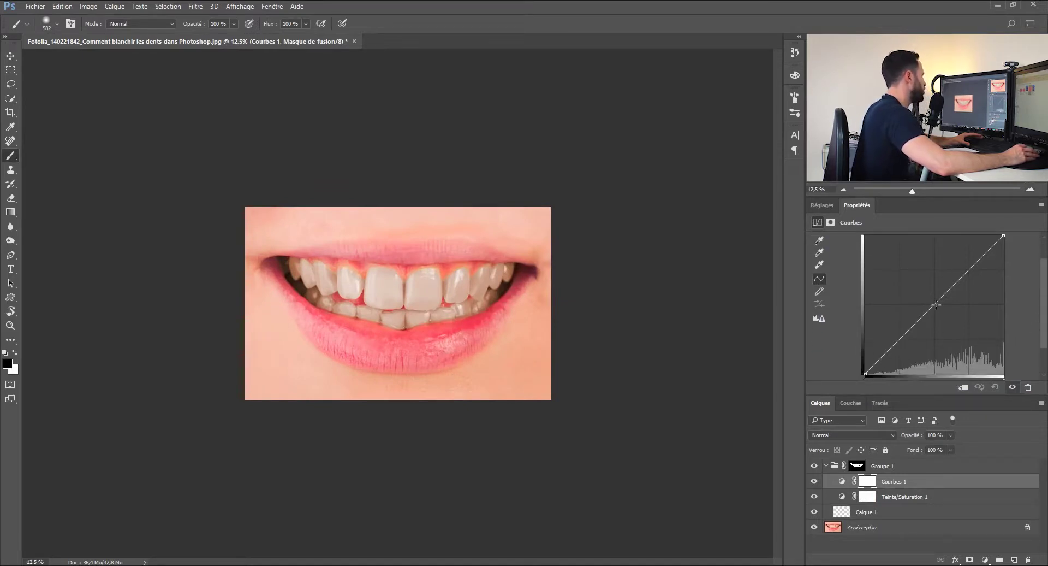
Brighten the teeth by raising a midtone point on the curve to input 110 and output 170
{"action": "left_click_drag", "start_coordinate": [935, 302], "coordinate": [924, 282]}
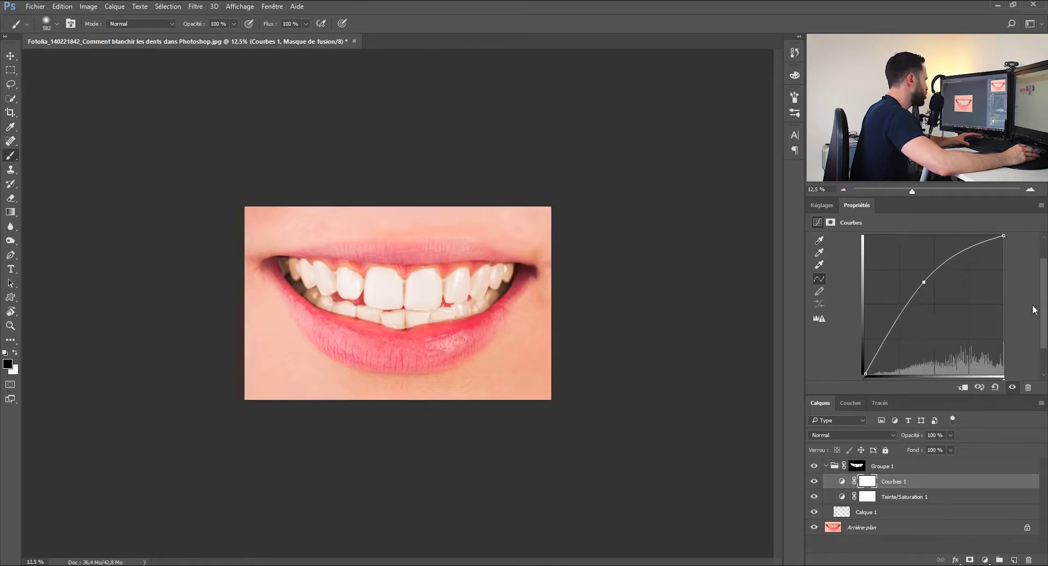
{"action": "scroll", "coordinate": [1044, 315], "scroll_direction": "down", "scroll_amount": 2}
{"action": "left_click_drag", "start_coordinate": [924, 255], "coordinate": [929, 264]}
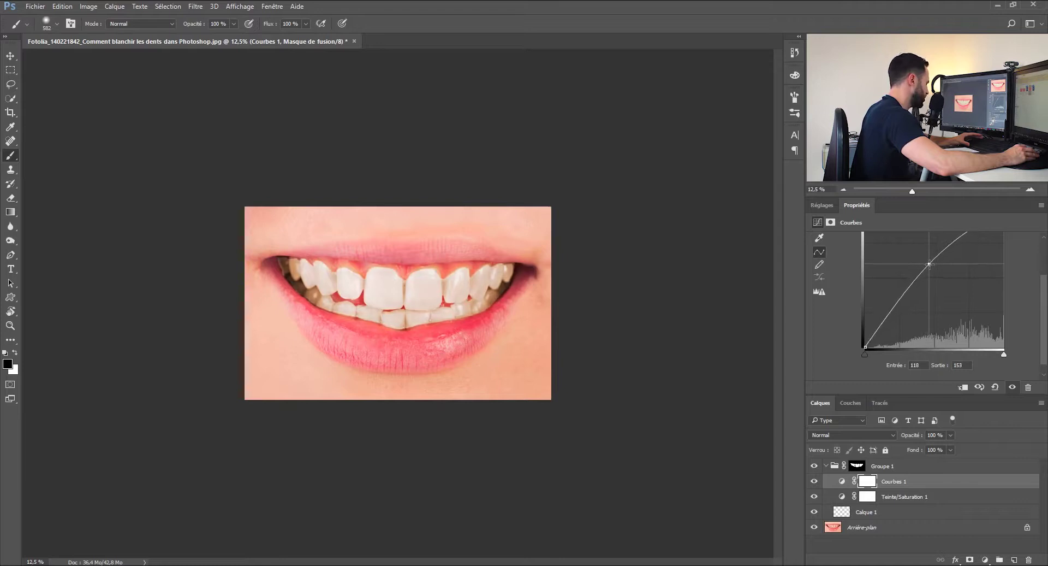
{"action": "left_click", "coordinate": [890, 356]}
{"action": "type", "text": "110"}
{"action": "key", "text": "Return"}
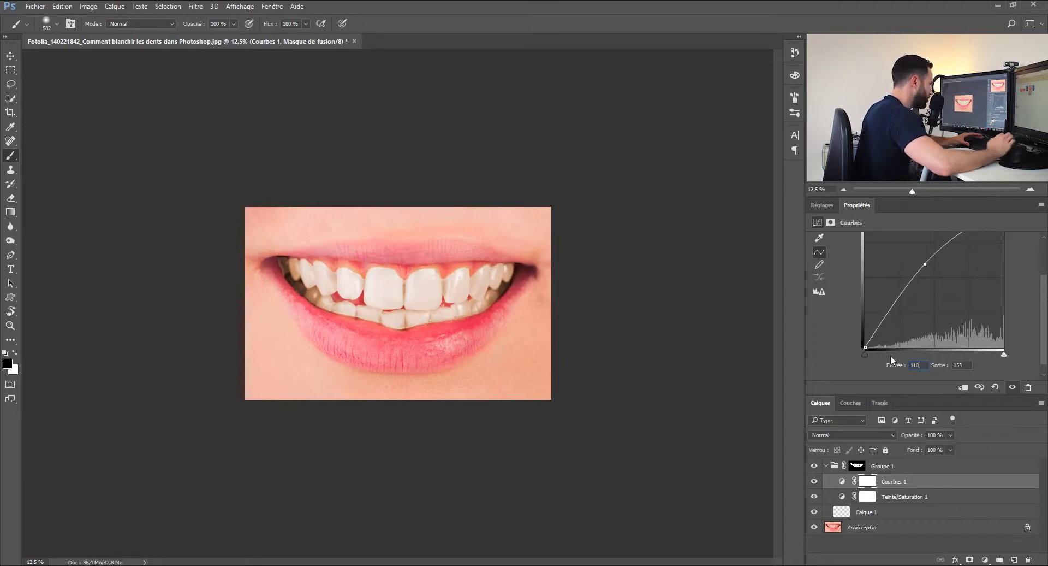
{"action": "key", "text": "Tab"}
{"action": "type", "text": "07"}
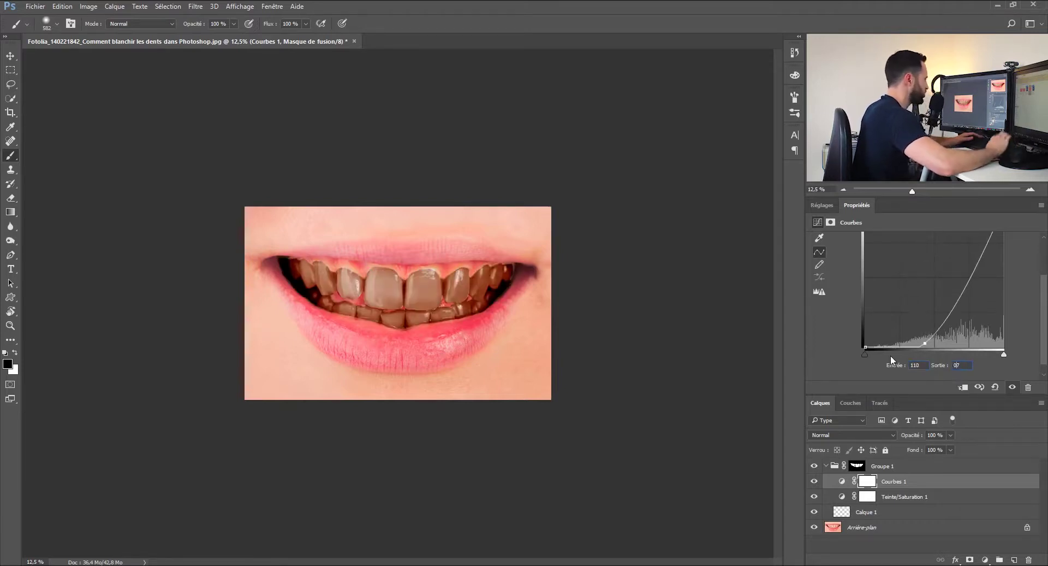
{"action": "key", "text": "Return"}
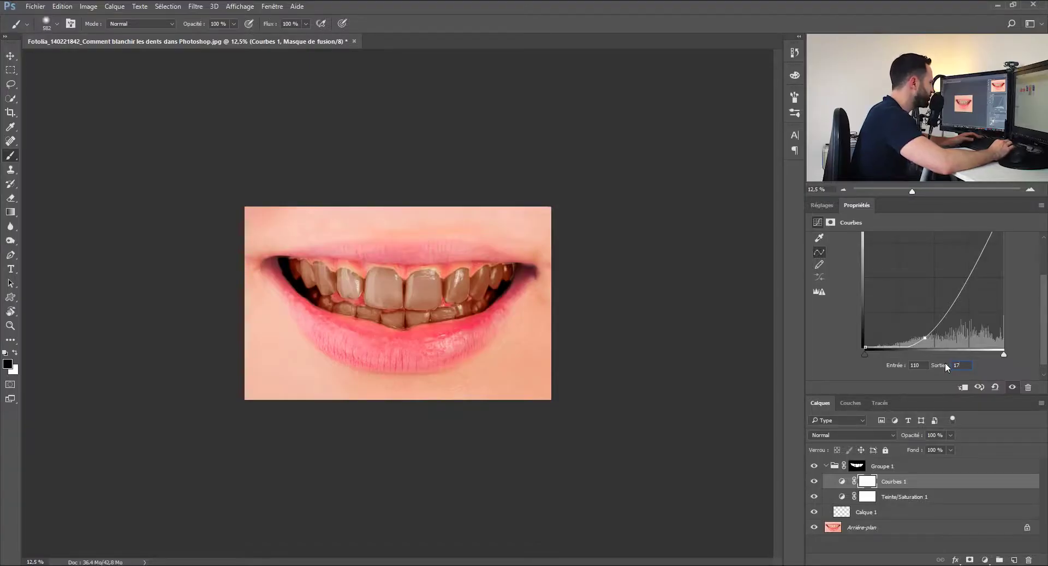
{"action": "type", "text": "0"}
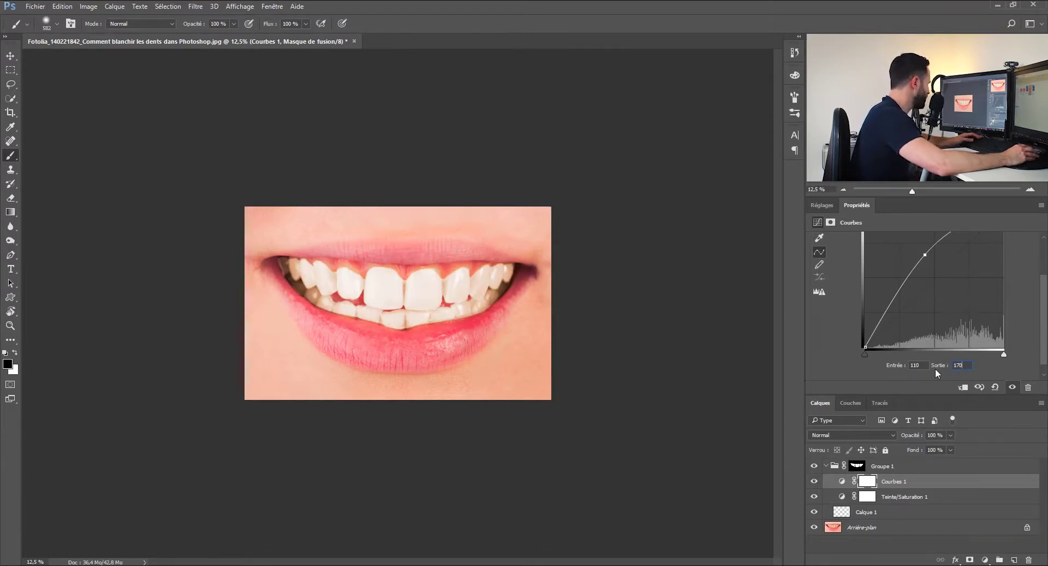
{"action": "key", "text": "Return"}
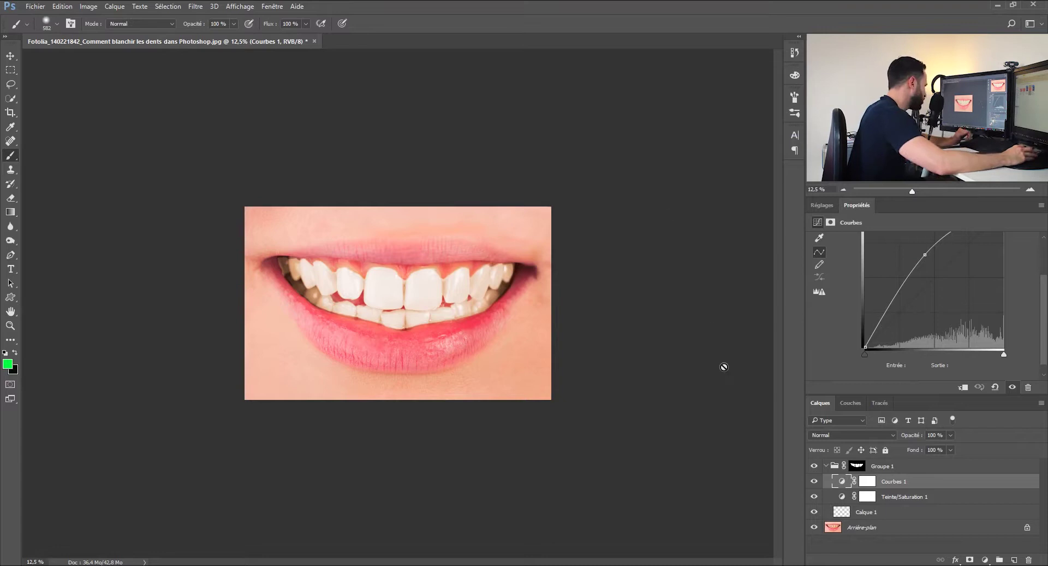
In the blending options of Courbes 1, split the underlying layer's highlight threshold to 95 / 255 and apply it
{"action": "double_click", "coordinate": [956, 483]}
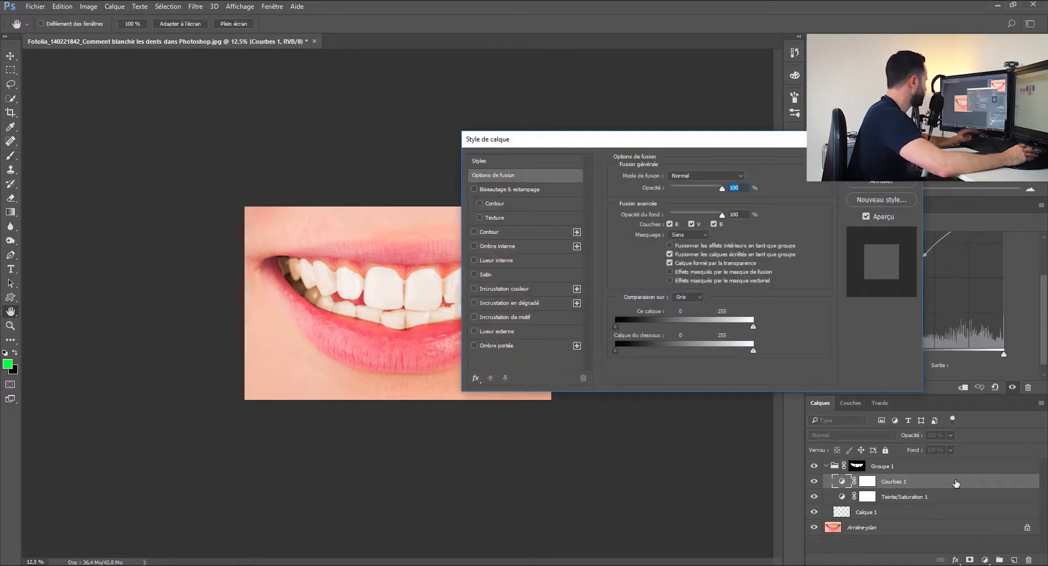
{"action": "left_click_drag", "start_coordinate": [723, 143], "coordinate": [805, 252]}
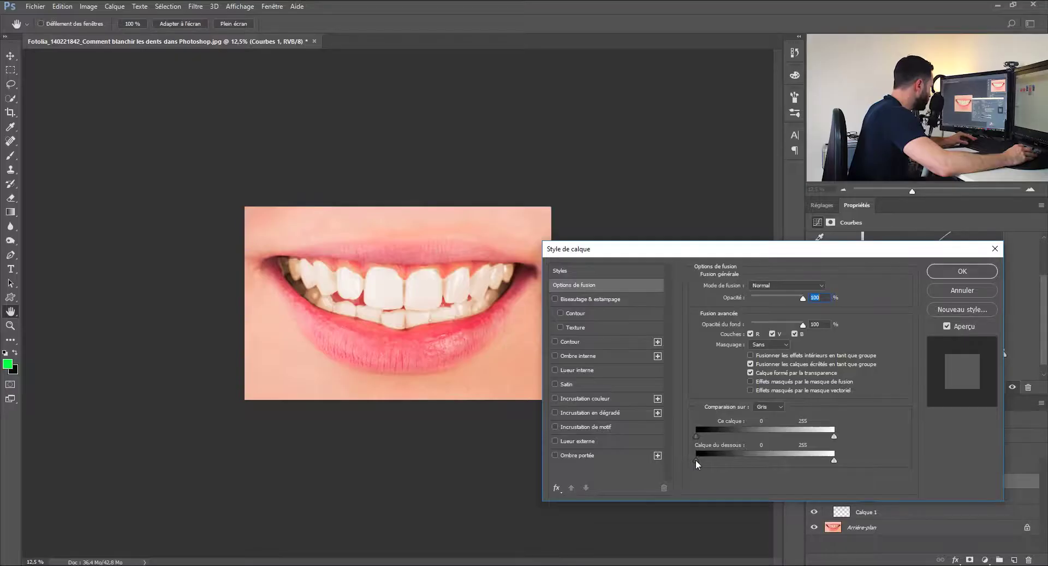
{"action": "left_click_drag", "start_coordinate": [696, 460], "coordinate": [728, 461]}
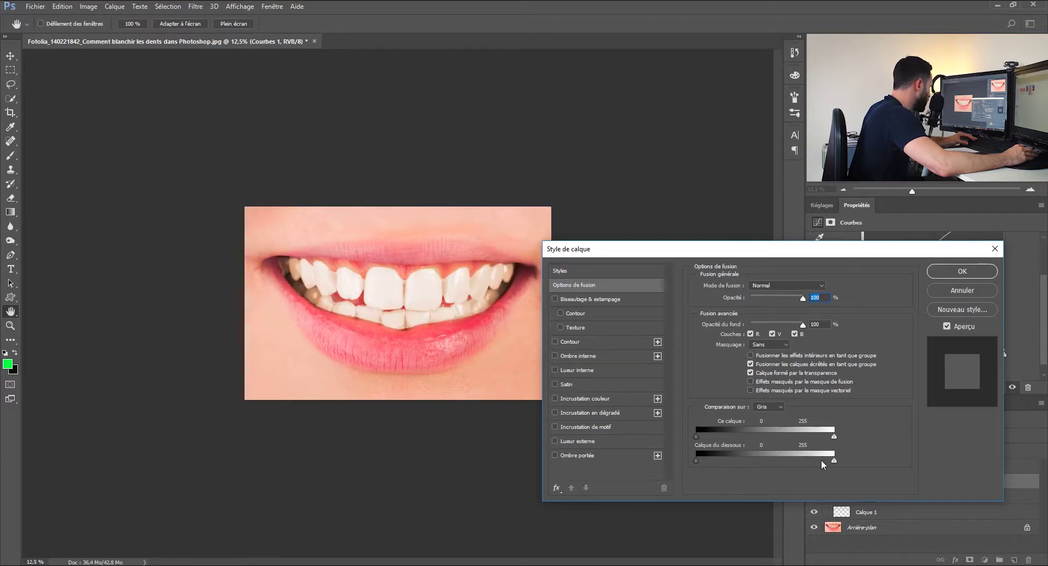
{"action": "left_click_drag", "start_coordinate": [814, 460], "coordinate": [840, 462]}
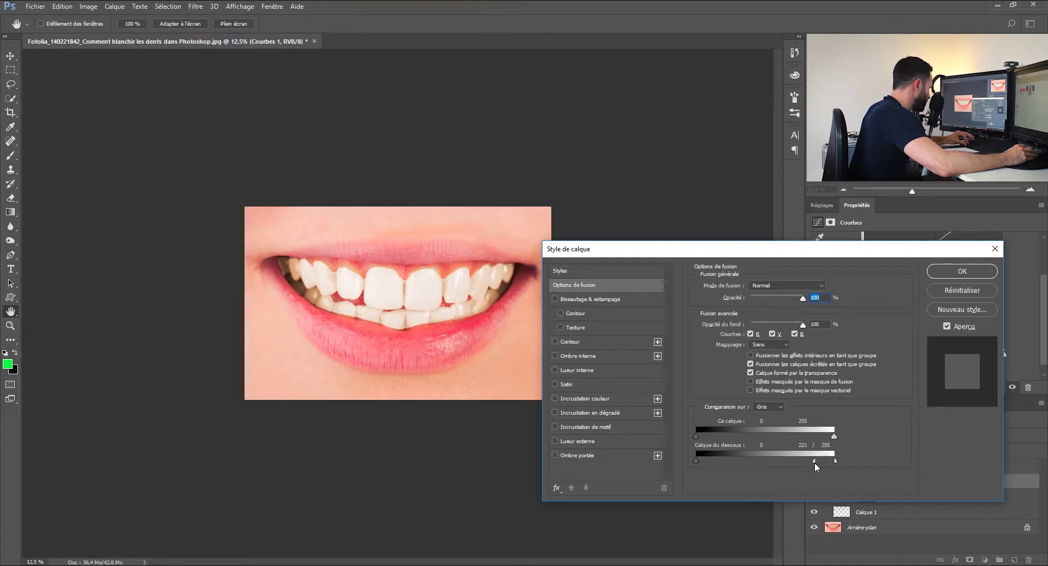
{"action": "left_click_drag", "start_coordinate": [800, 463], "coordinate": [782, 461]}
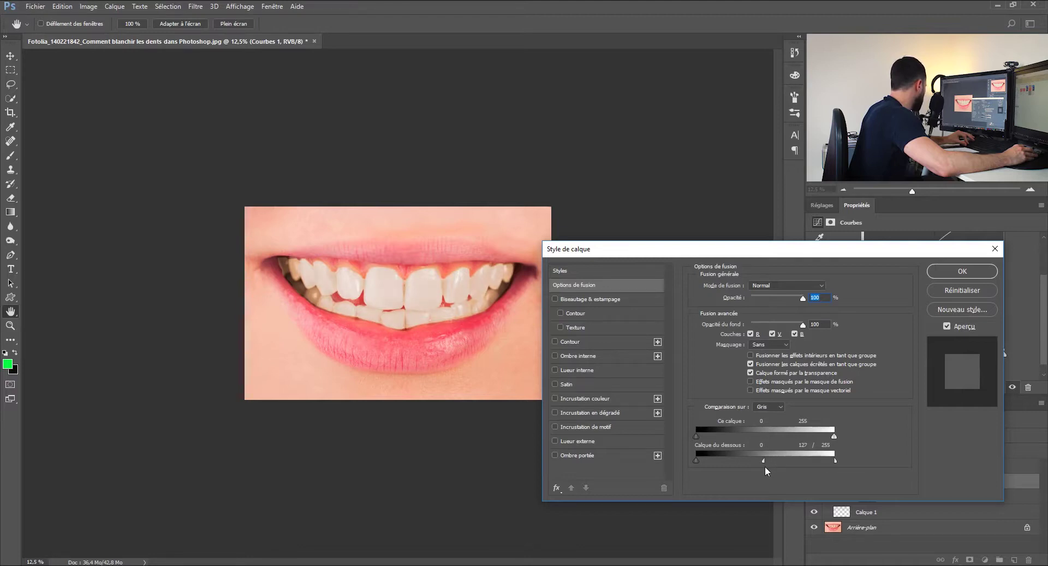
{"action": "left_click_drag", "start_coordinate": [762, 461], "coordinate": [746, 460]}
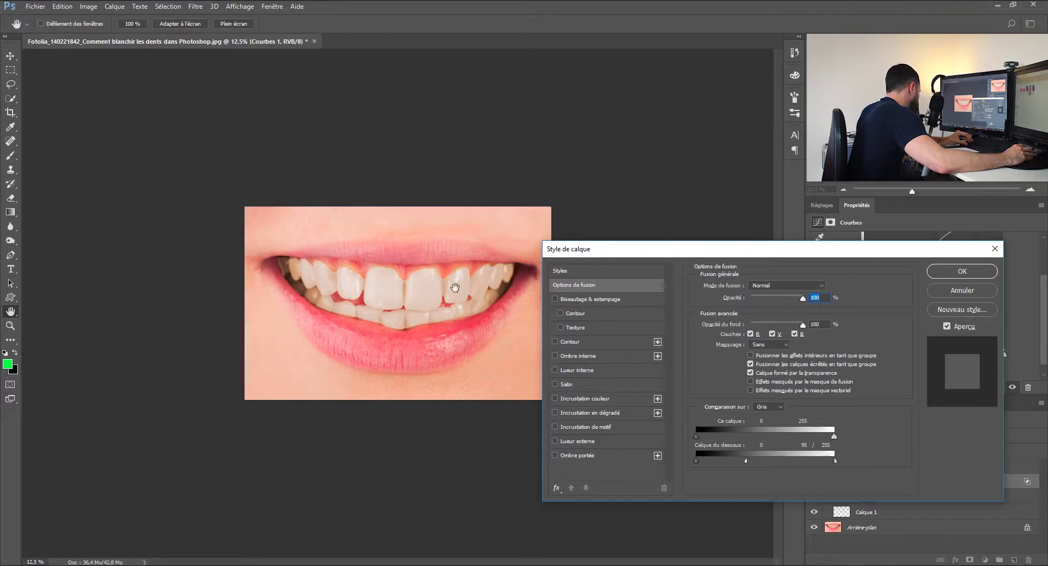
{"action": "left_click_drag", "start_coordinate": [732, 248], "coordinate": [621, 234]}
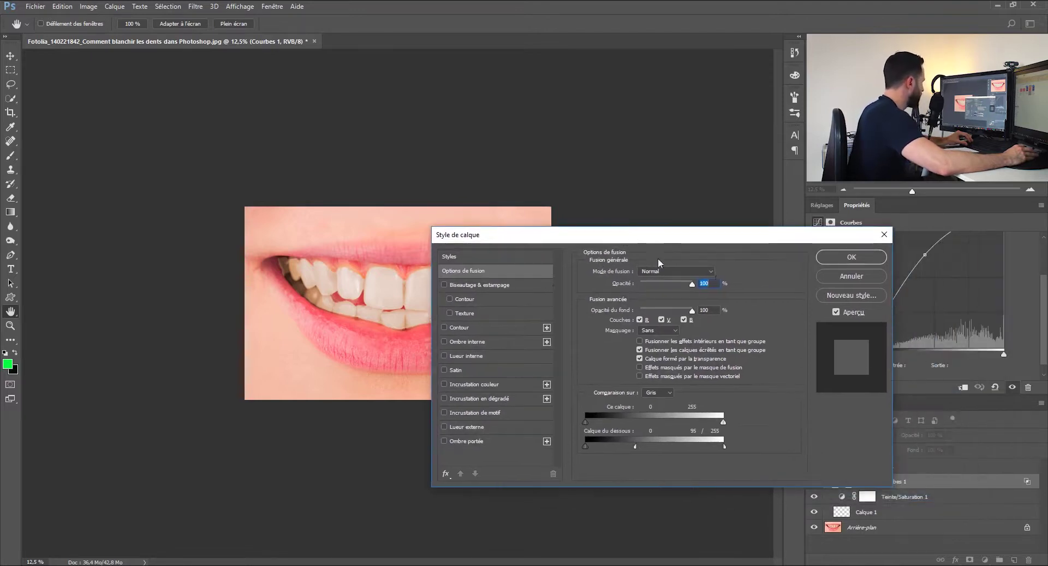
{"action": "left_click", "coordinate": [851, 256]}
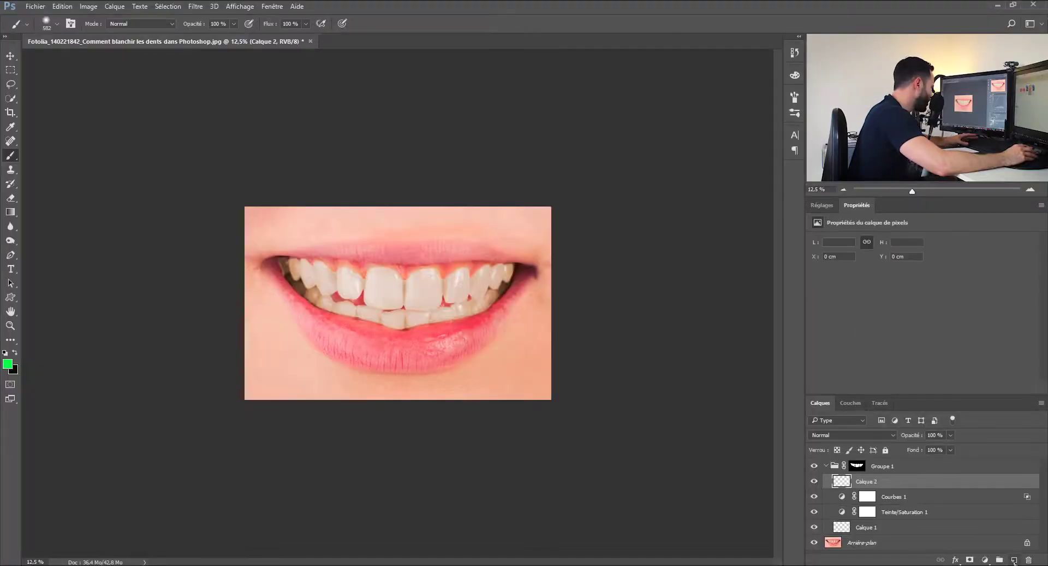
Fill a rectangular selection covering the whole mouth on Calque 2 with white (Blanc) at 100% opacity, and deselect
{"action": "key", "text": "m"}
{"action": "left_click_drag", "start_coordinate": [293, 297], "coordinate": [539, 373]}
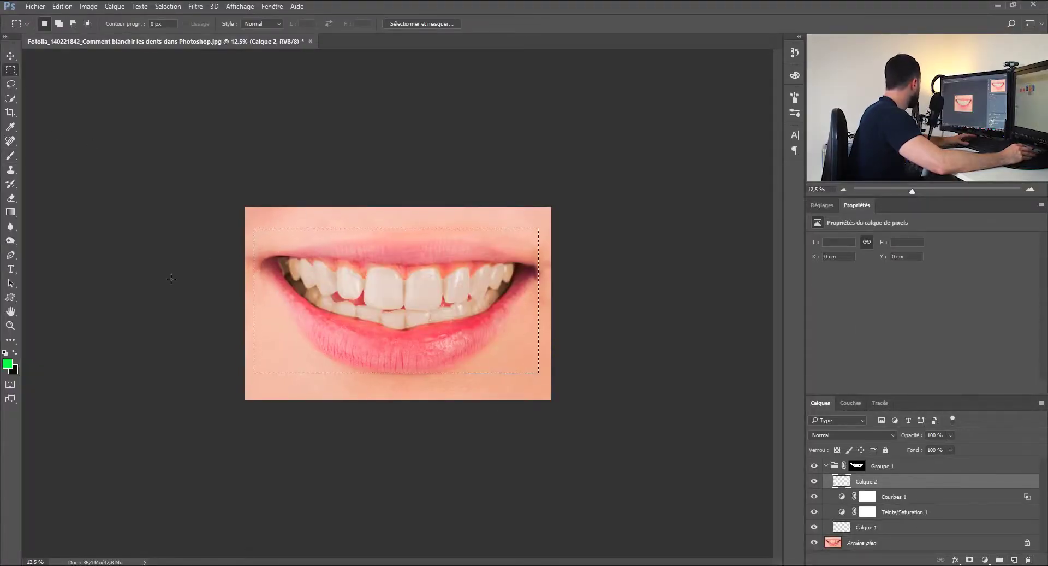
{"action": "left_click", "coordinate": [60, 7]}
{"action": "left_click", "coordinate": [96, 172]}
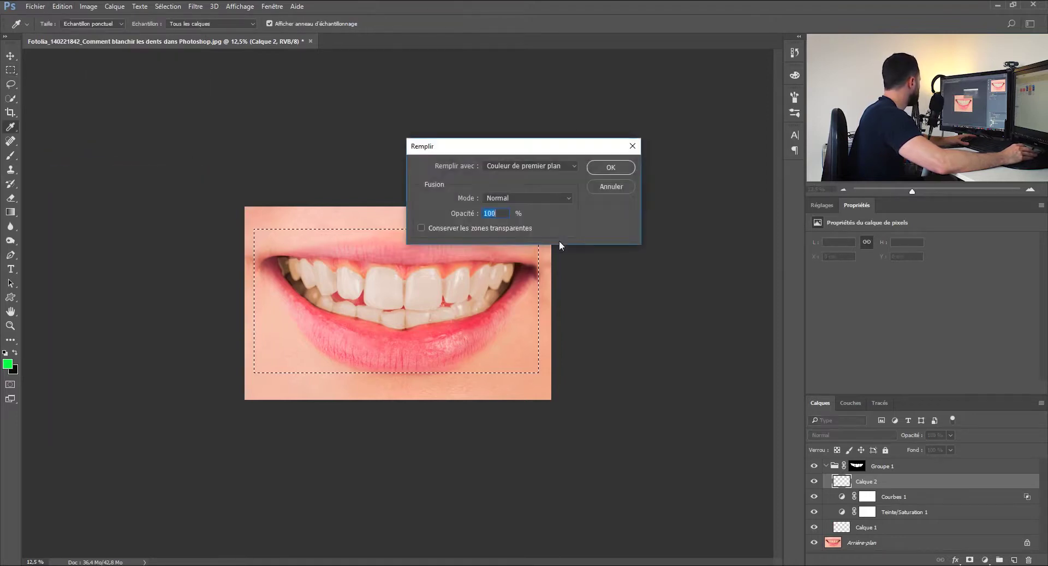
{"action": "left_click", "coordinate": [551, 166]}
{"action": "left_click", "coordinate": [526, 252]}
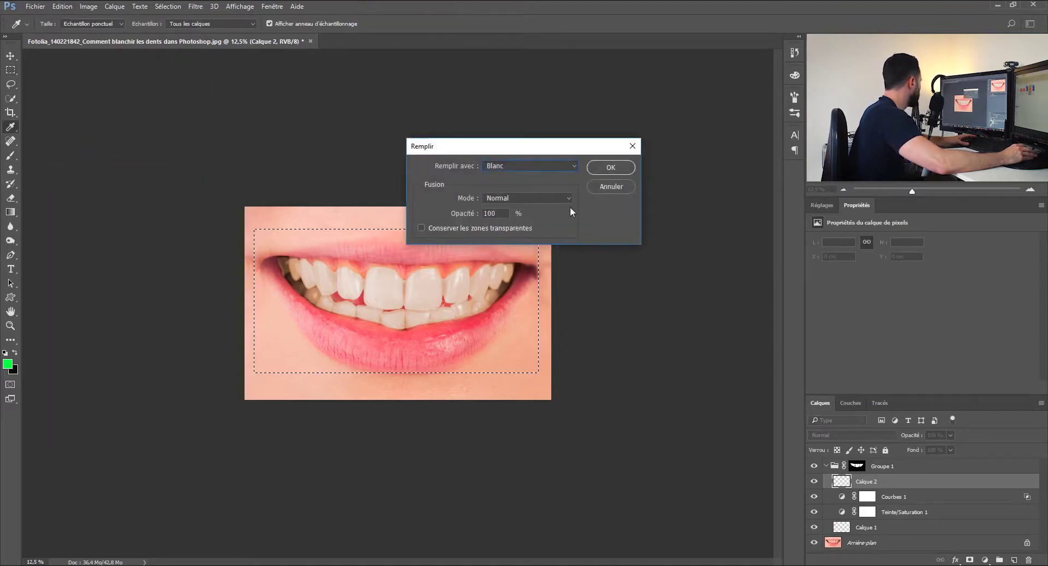
{"action": "left_click", "coordinate": [611, 167]}
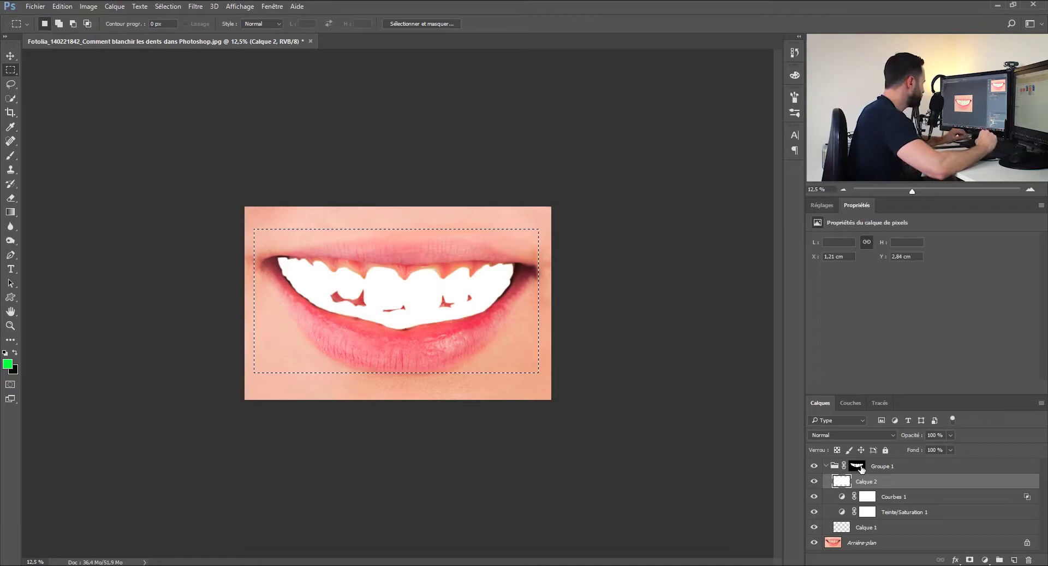
{"action": "key", "text": "ctrl+d"}
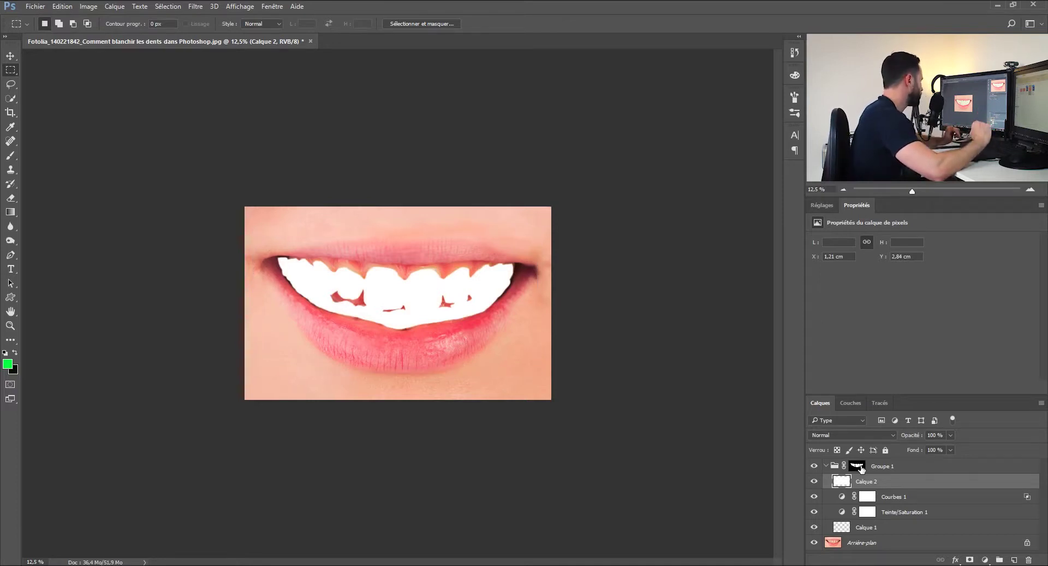
In the blending options of Calque 2, split the underlying layer's shadow threshold to 196 / 255 and apply it
{"action": "double_click", "coordinate": [948, 487]}
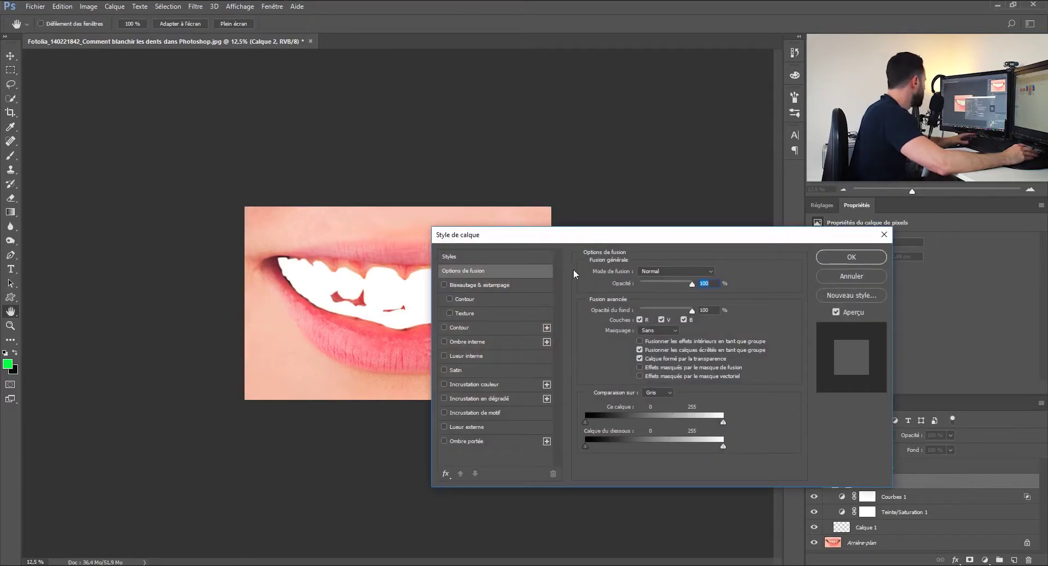
{"action": "left_click_drag", "start_coordinate": [585, 236], "coordinate": [716, 271]}
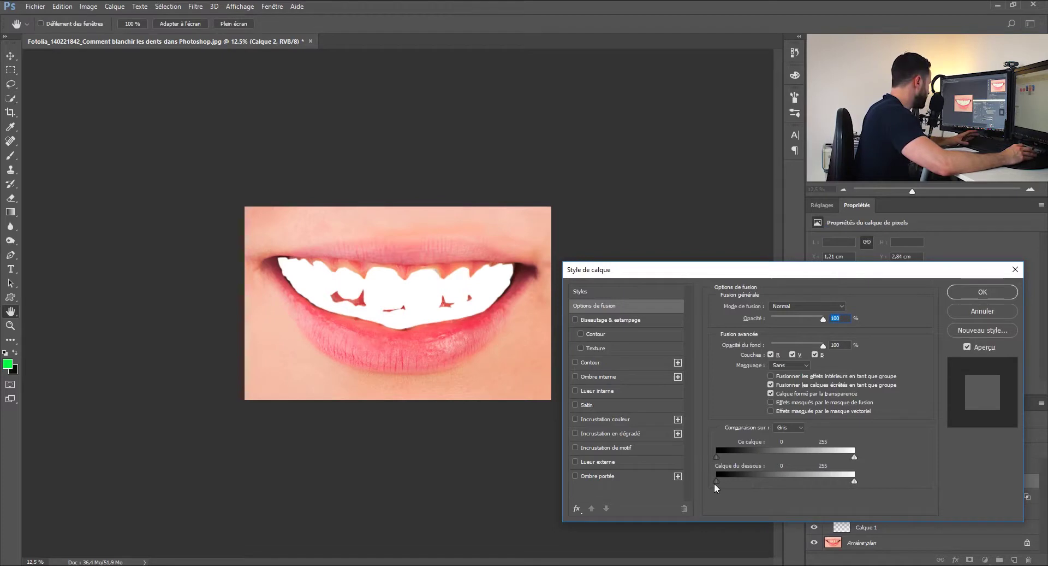
{"action": "left_click_drag", "start_coordinate": [715, 481], "coordinate": [828, 481]}
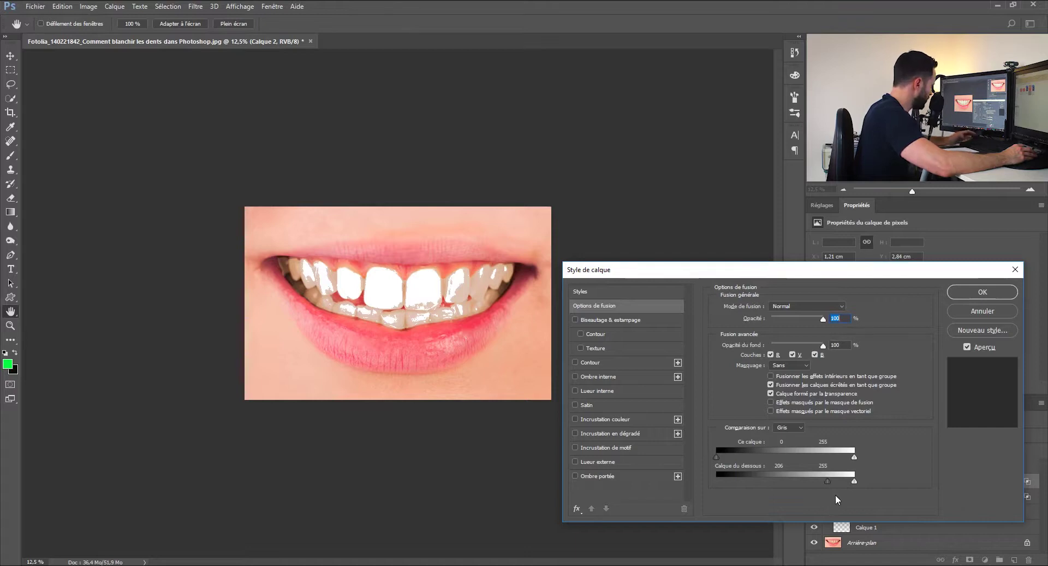
{"action": "key", "text": "ctrl+z"}
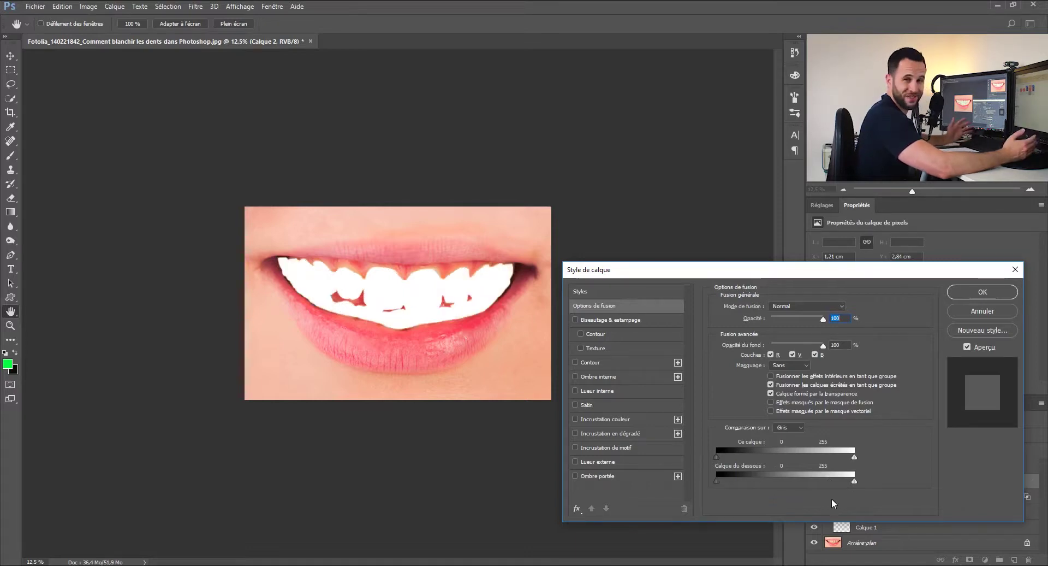
{"action": "key", "text": "alt"}
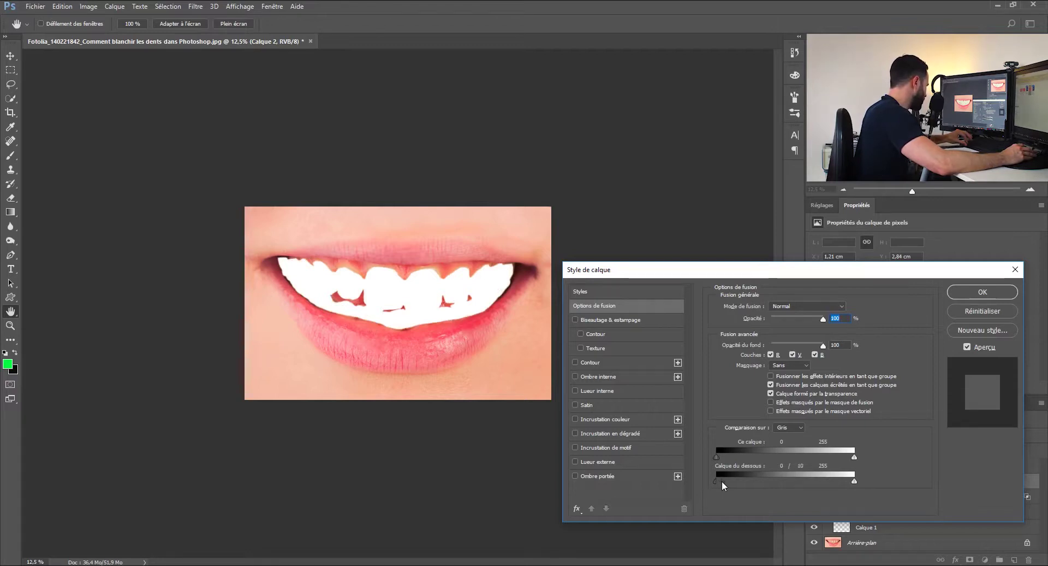
{"action": "left_click_drag", "start_coordinate": [742, 480], "coordinate": [817, 478]}
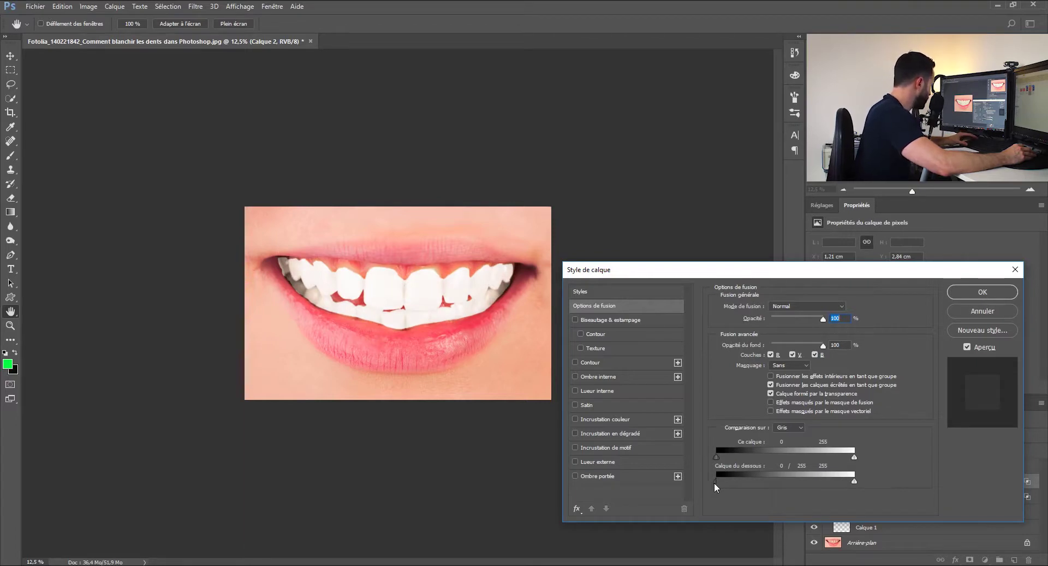
{"action": "left_click_drag", "start_coordinate": [718, 483], "coordinate": [755, 484]}
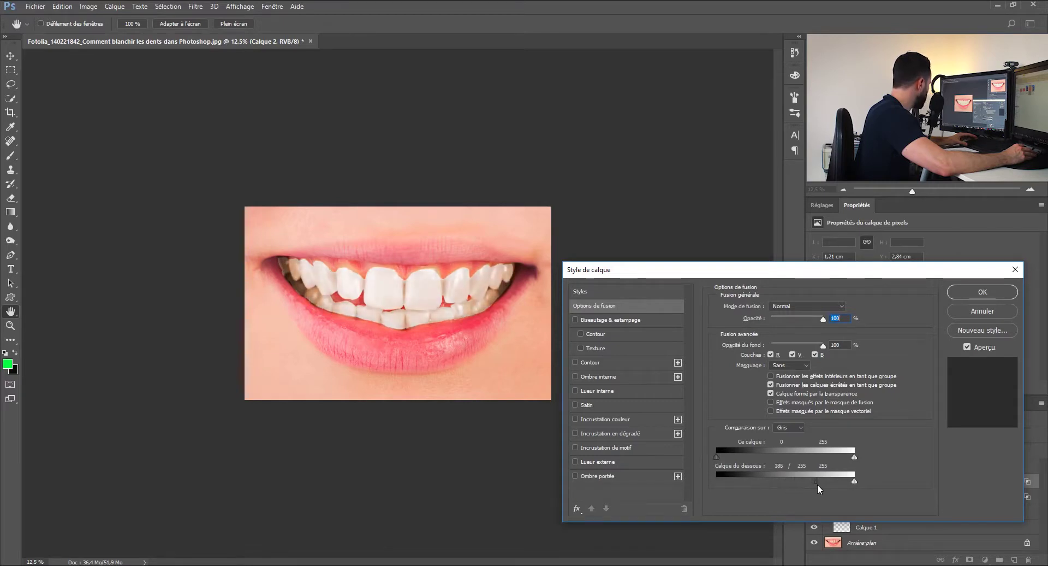
{"action": "left_click_drag", "start_coordinate": [817, 483], "coordinate": [830, 484]}
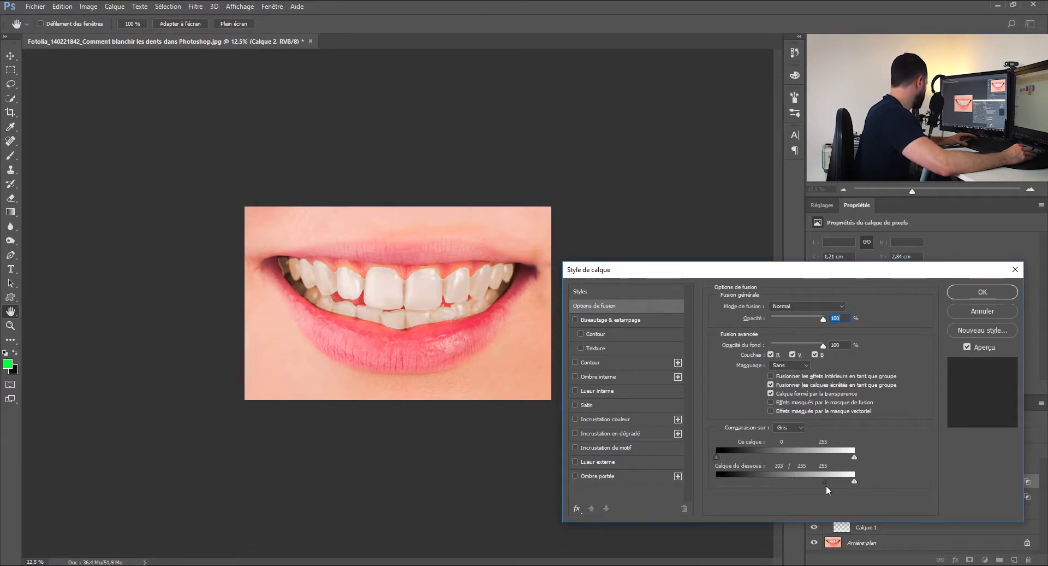
{"action": "left_click_drag", "start_coordinate": [820, 485], "coordinate": [830, 485]}
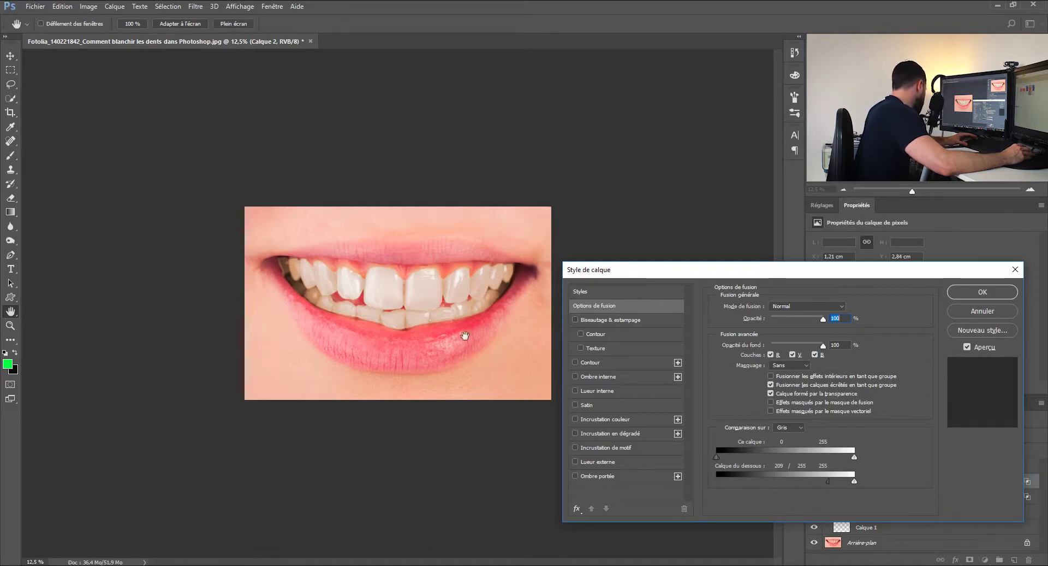
{"action": "mouse_move", "coordinate": [827, 480]}
{"action": "left_mouse_down"}
{"action": "mouse_move", "coordinate": [811, 477]}
{"action": "mouse_move", "coordinate": [826, 480]}
{"action": "left_mouse_up"}
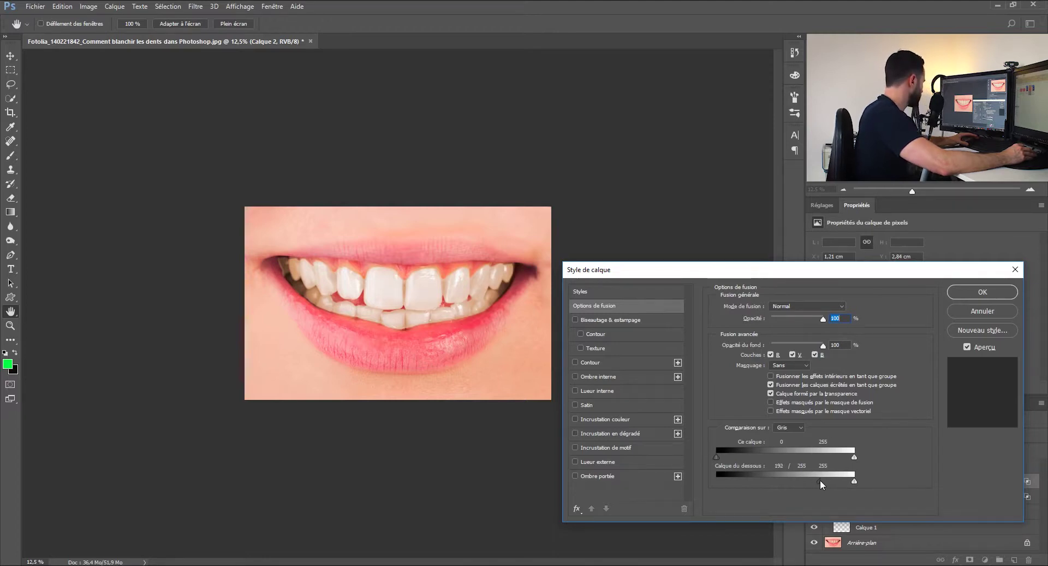
{"action": "left_click_drag", "start_coordinate": [931, 274], "coordinate": [879, 276]}
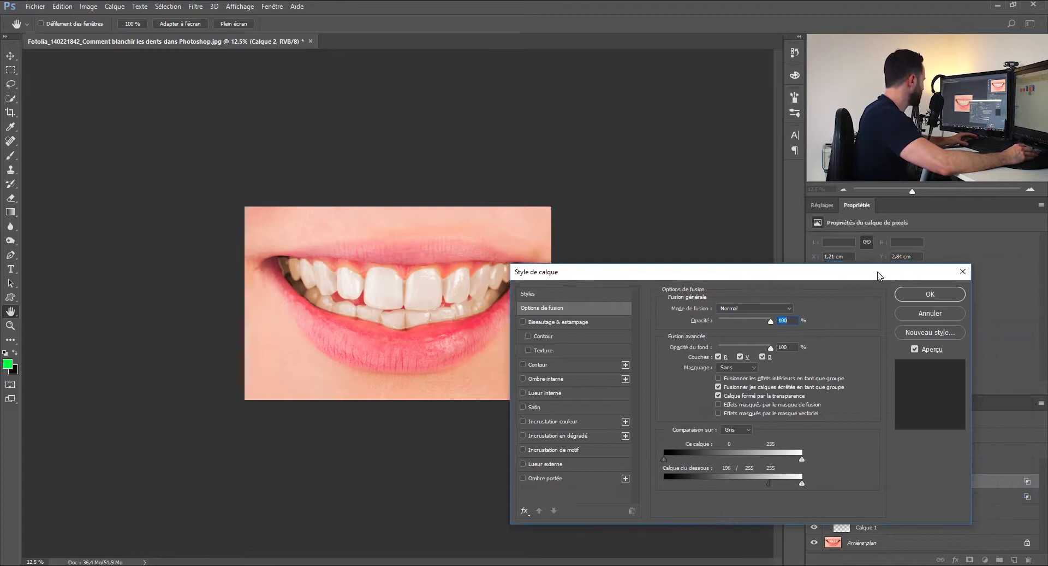
{"action": "left_click", "coordinate": [929, 293]}
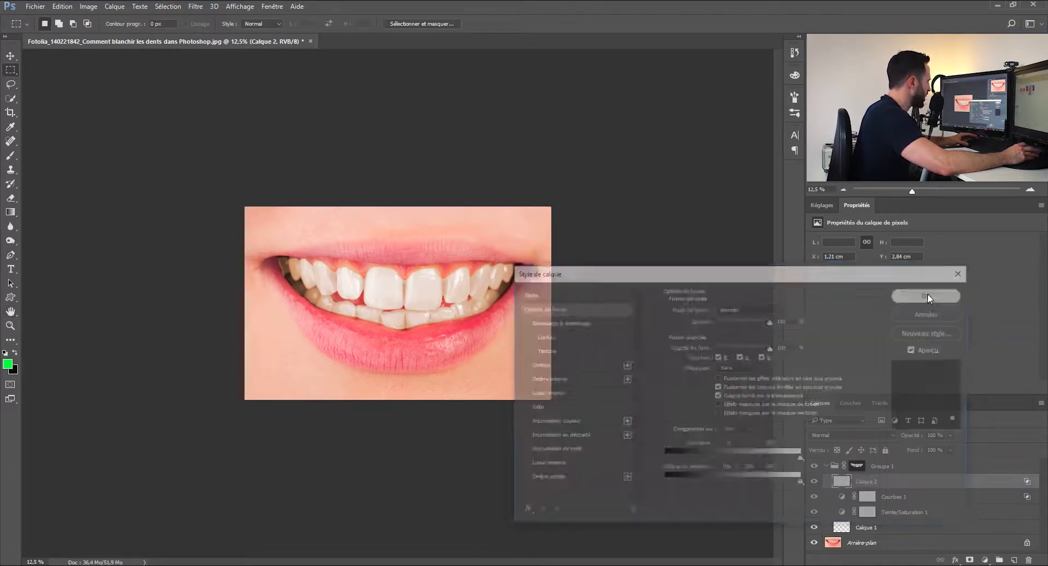
{"action": "double_click", "coordinate": [864, 482]}
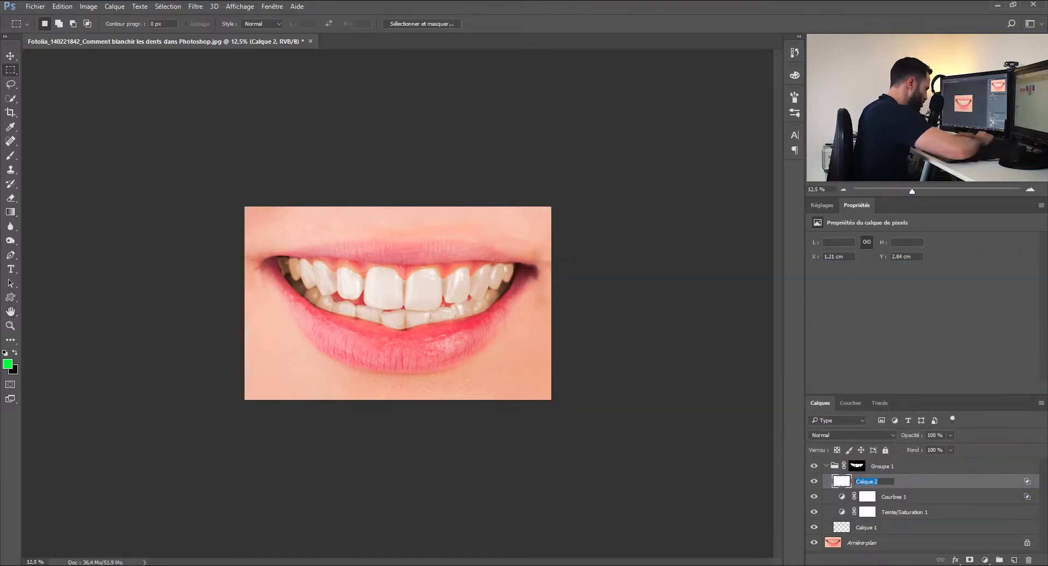
{"action": "key", "text": "Return"}
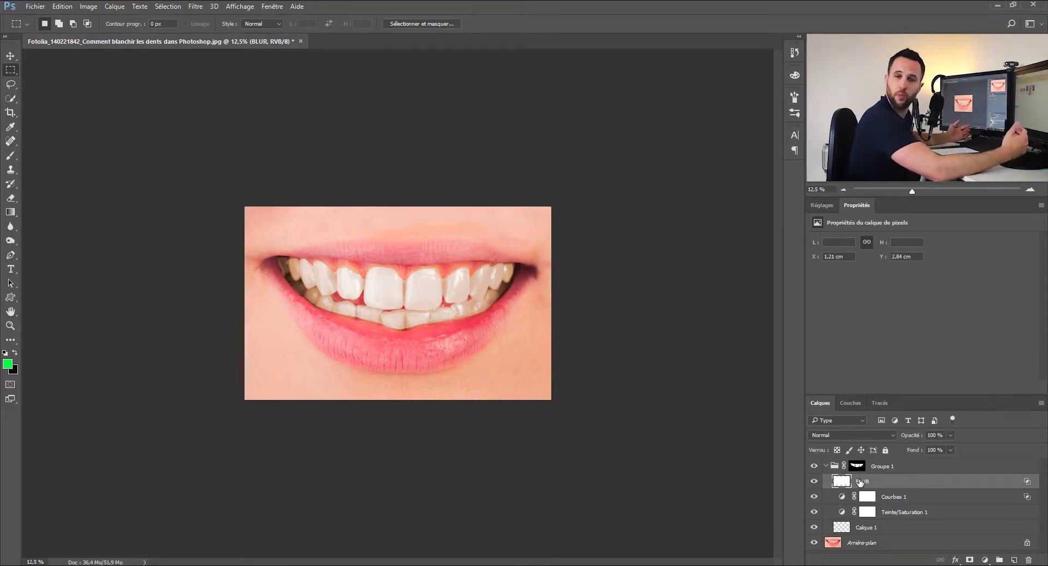
{"action": "key", "text": "ctrl+z"}
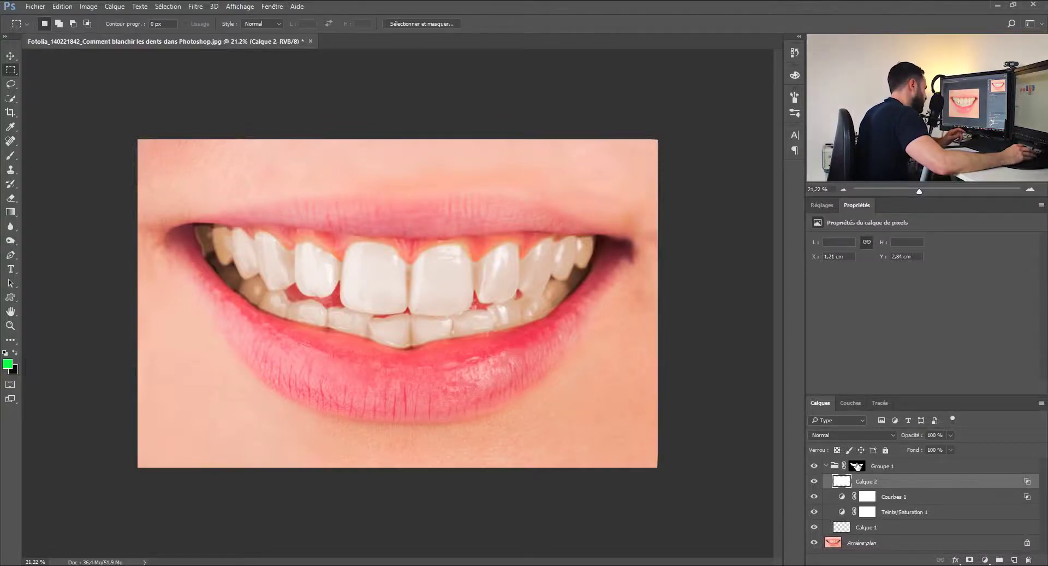
Activate the mask of Groupe 1 and set up a soft round brush of 396 px with about 25% hardness
{"action": "left_click", "coordinate": [857, 466]}
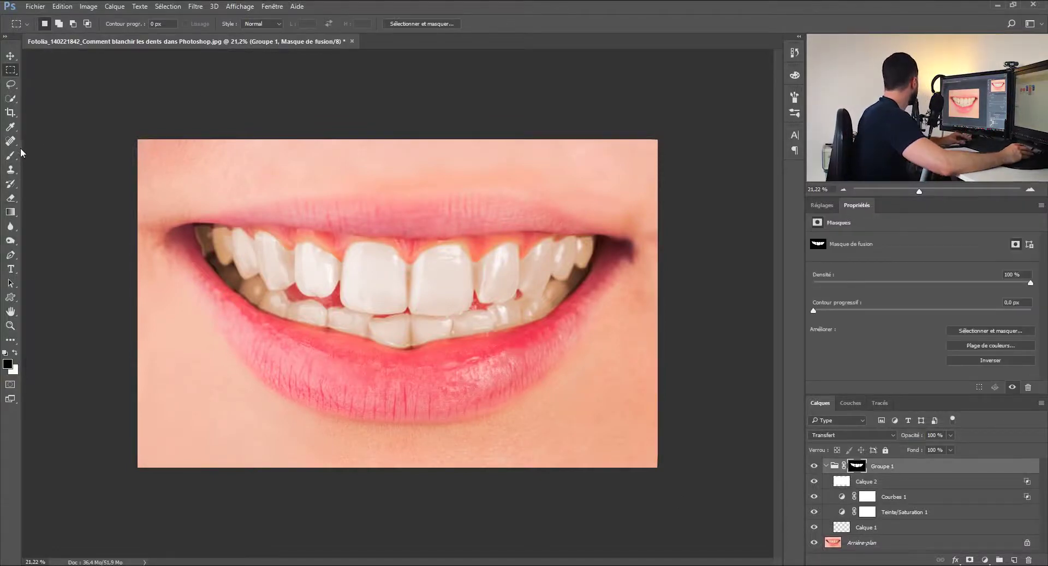
{"action": "key", "text": "b"}
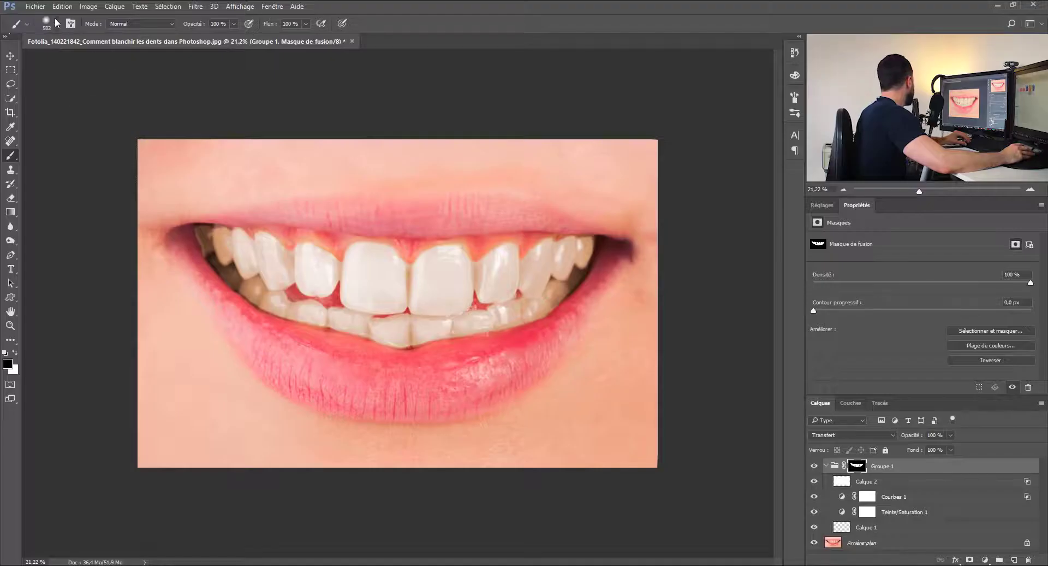
{"action": "left_click", "coordinate": [57, 23]}
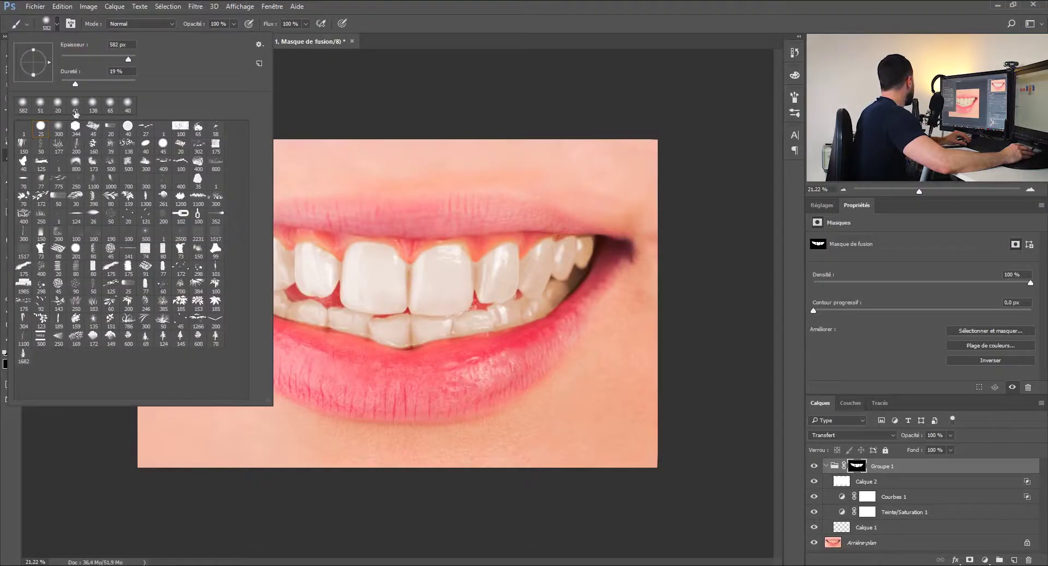
{"action": "left_click", "coordinate": [41, 127]}
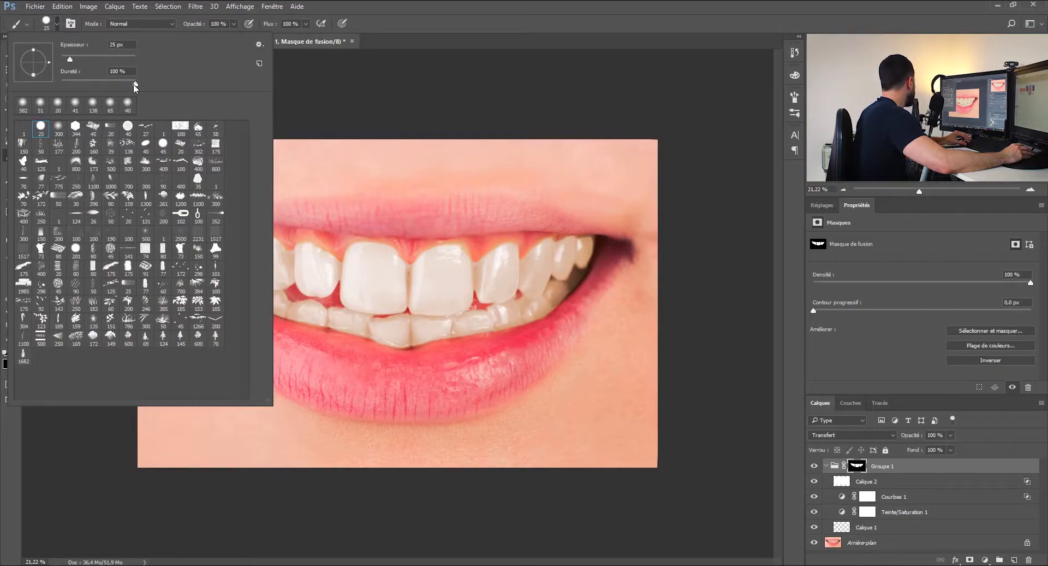
{"action": "left_click", "coordinate": [335, 354]}
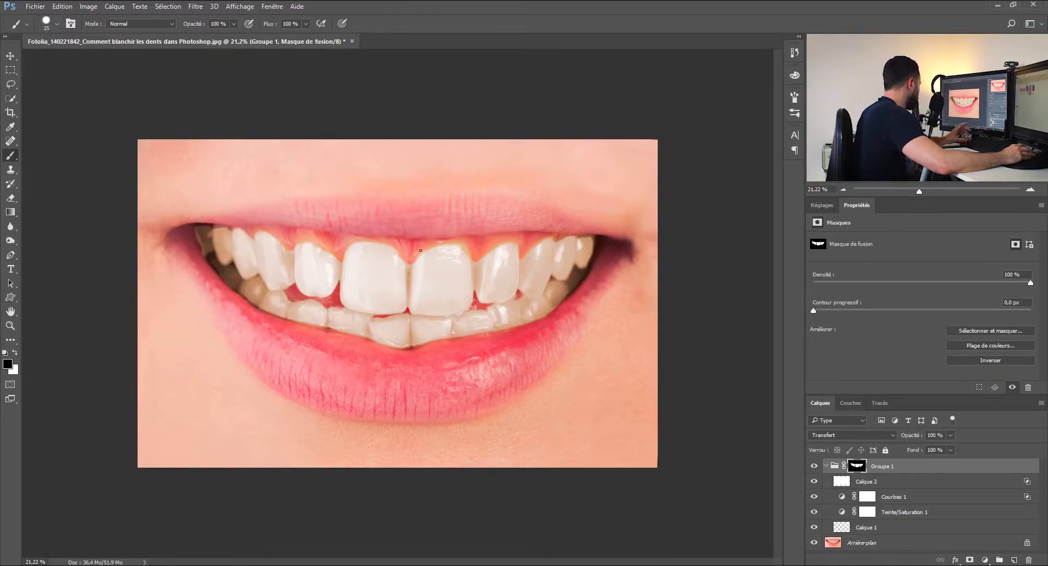
{"action": "left_click", "coordinate": [57, 24]}
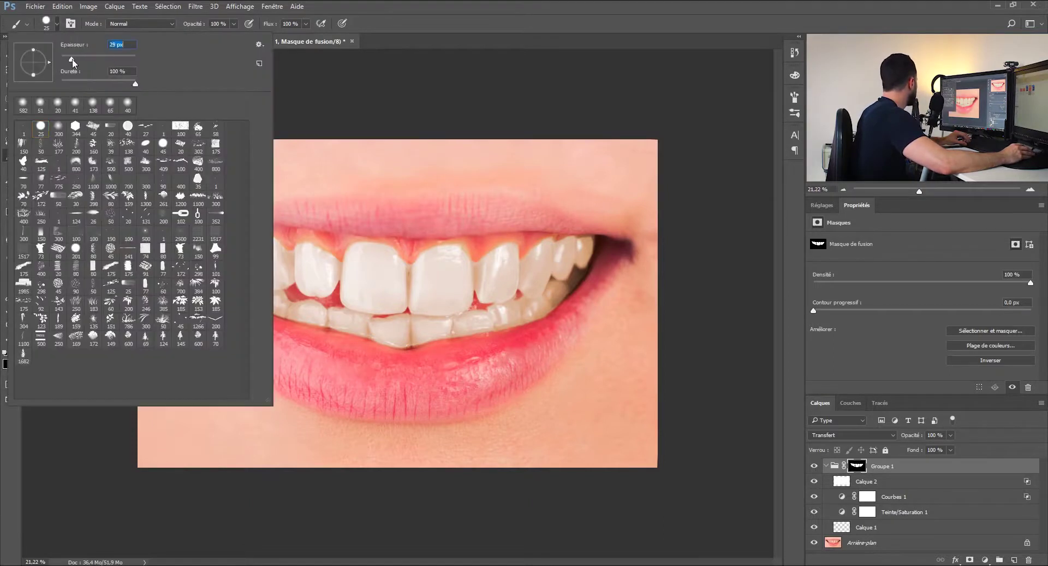
{"action": "left_click_drag", "start_coordinate": [458, 325], "coordinate": [474, 325]}
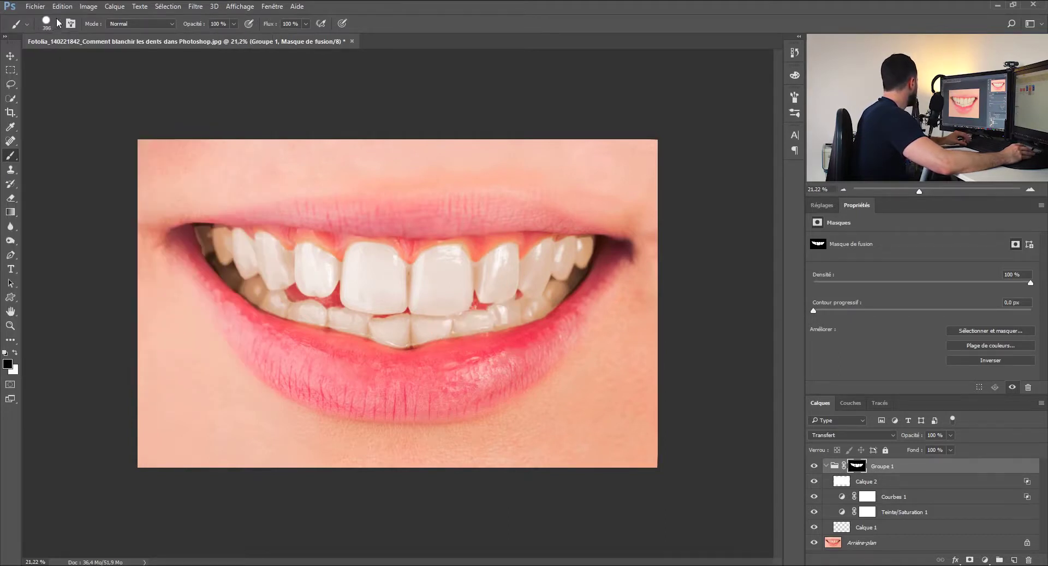
{"action": "left_click", "coordinate": [57, 24]}
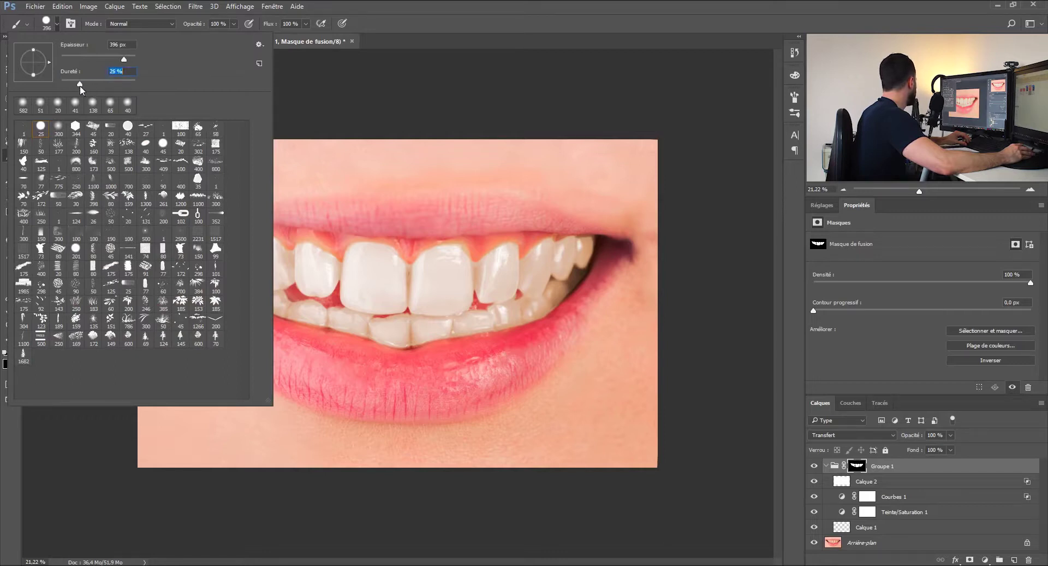
{"action": "left_click", "coordinate": [505, 21]}
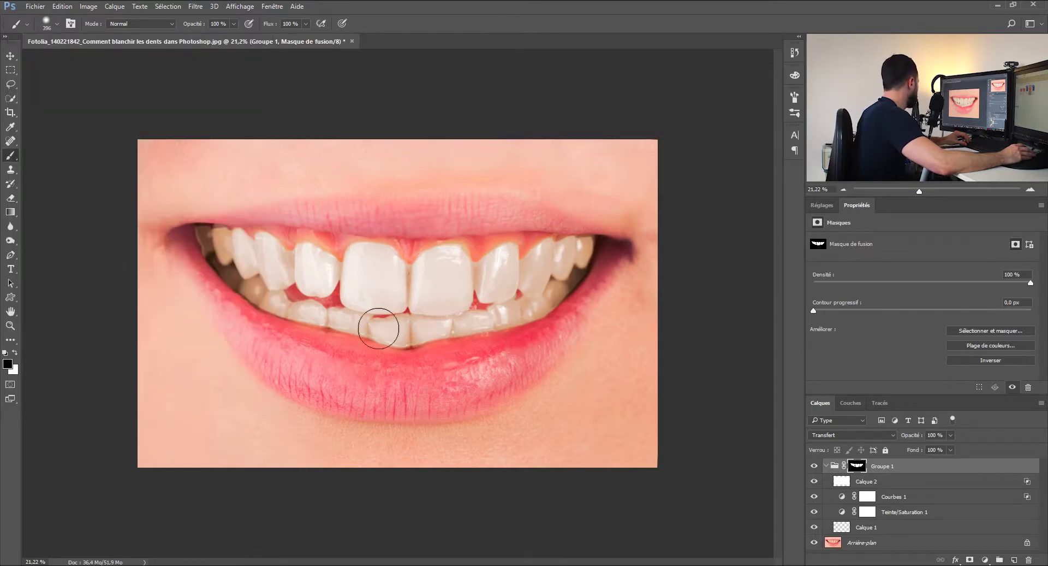
Paint black with the soft brush on the Groupe 1 mask along the lips and mouth corners to soften the whitening's edges
{"action": "scroll", "coordinate": [397, 302], "scroll_direction": "up", "scroll_amount": 1}
{"action": "left_click_drag", "start_coordinate": [126, 324], "coordinate": [202, 329]}
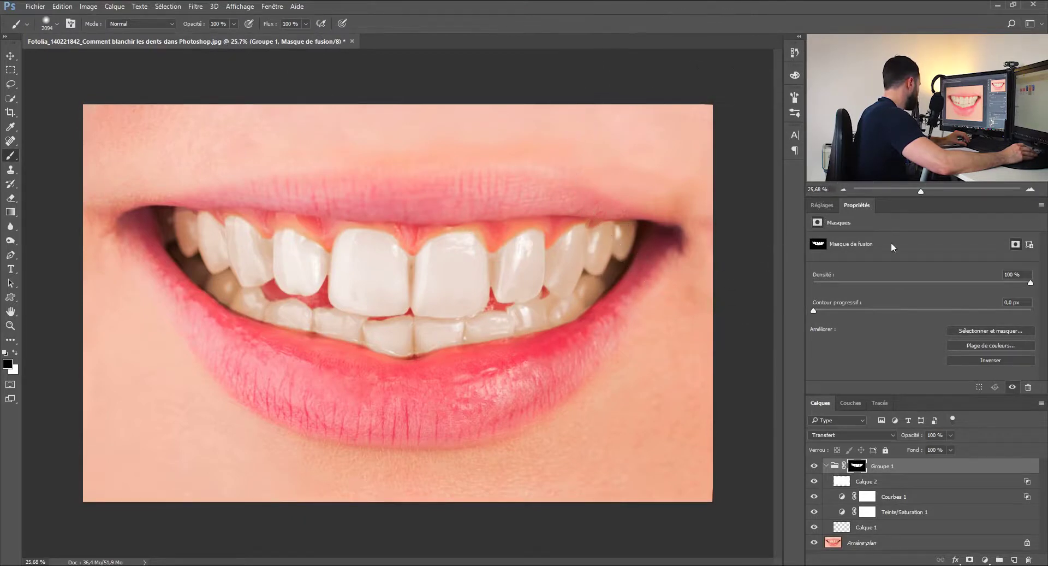
{"action": "left_click_drag", "start_coordinate": [529, 339], "coordinate": [466, 319]}
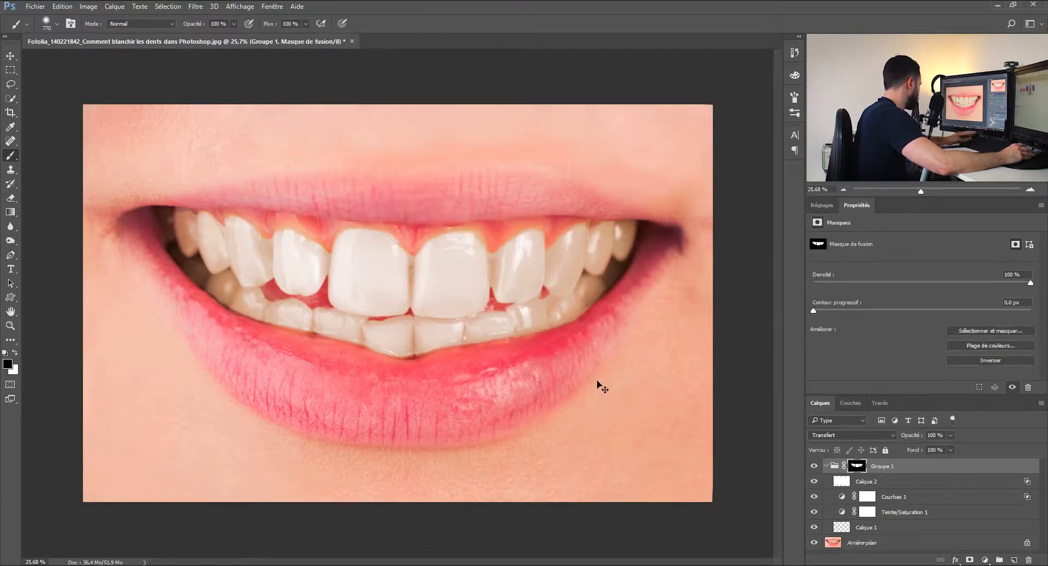
{"action": "left_click_drag", "start_coordinate": [558, 351], "coordinate": [523, 362]}
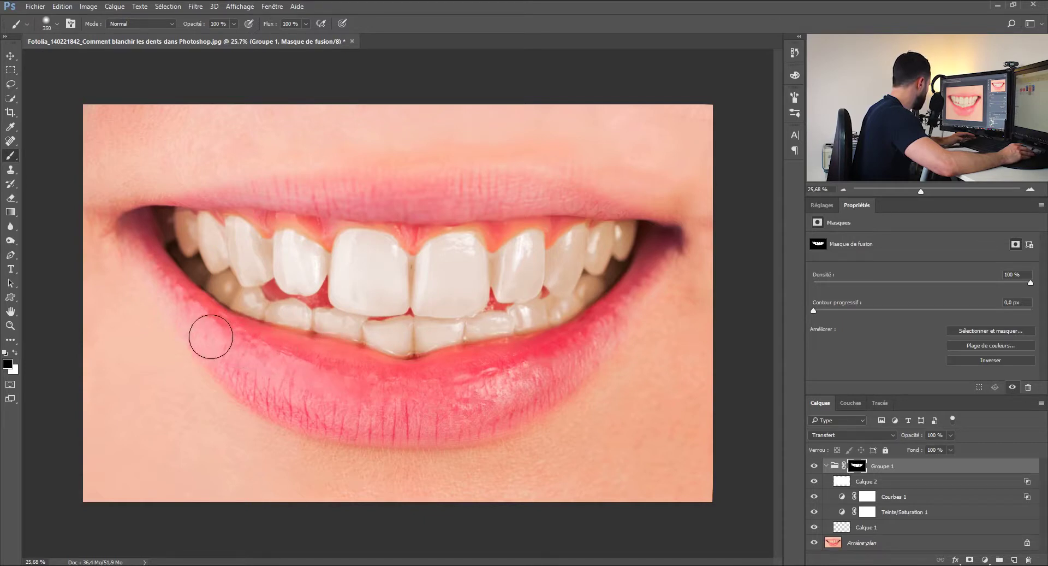
{"action": "mouse_move", "coordinate": [218, 330]}
{"action": "left_mouse_down"}
{"action": "mouse_move", "coordinate": [235, 306]}
{"action": "mouse_move", "coordinate": [220, 331]}
{"action": "left_mouse_up"}
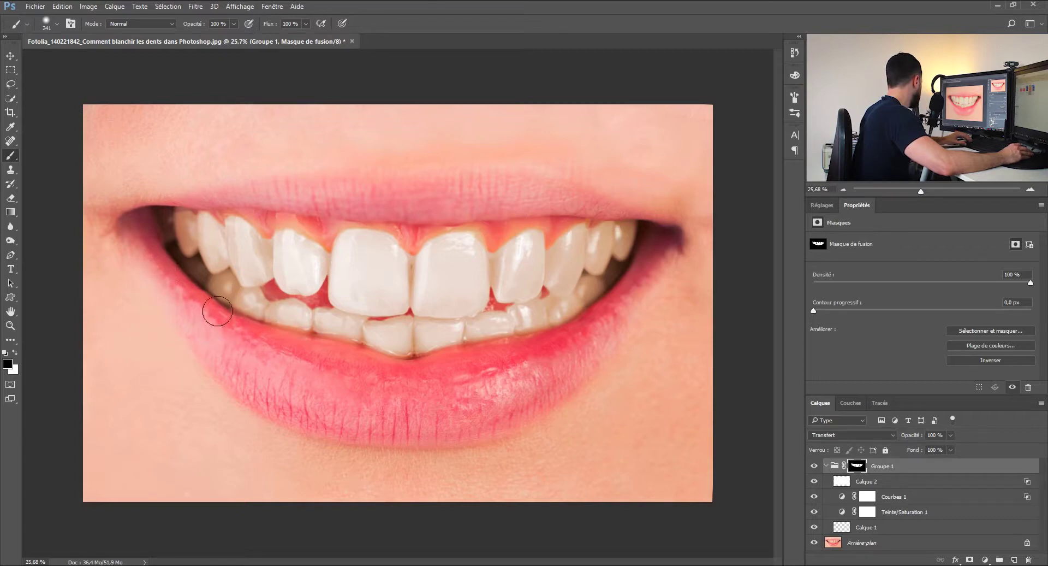
{"action": "mouse_move", "coordinate": [181, 298]}
{"action": "left_mouse_down"}
{"action": "mouse_move", "coordinate": [177, 329]}
{"action": "mouse_move", "coordinate": [184, 305]}
{"action": "mouse_move", "coordinate": [196, 306]}
{"action": "mouse_move", "coordinate": [187, 320]}
{"action": "mouse_move", "coordinate": [200, 330]}
{"action": "mouse_move", "coordinate": [218, 326]}
{"action": "mouse_move", "coordinate": [230, 343]}
{"action": "mouse_move", "coordinate": [345, 393]}
{"action": "mouse_move", "coordinate": [319, 373]}
{"action": "left_mouse_up"}
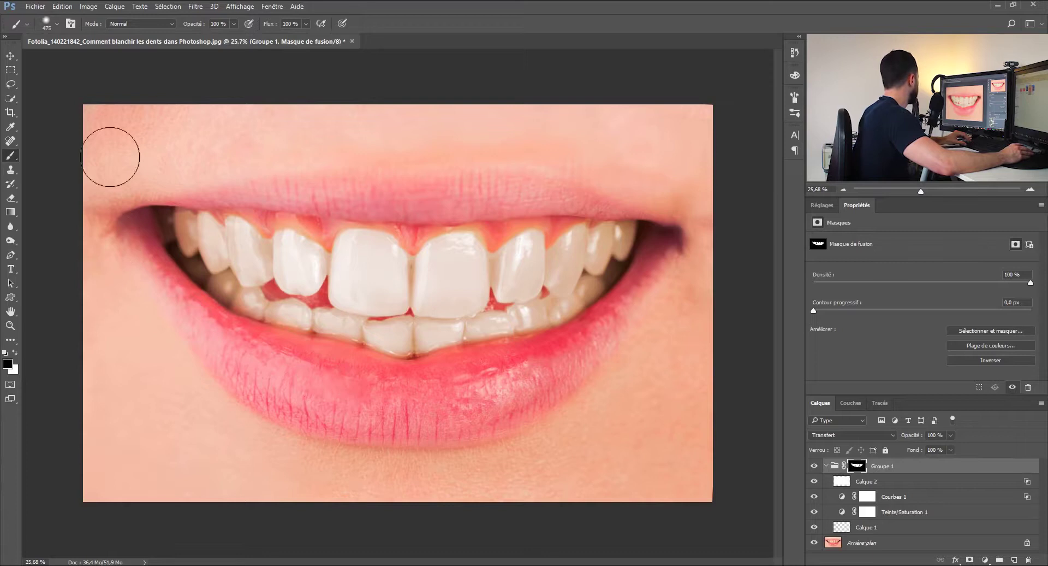
{"action": "mouse_move", "coordinate": [648, 192]}
{"action": "left_mouse_down"}
{"action": "mouse_move", "coordinate": [608, 180]}
{"action": "mouse_move", "coordinate": [605, 196]}
{"action": "left_mouse_up"}
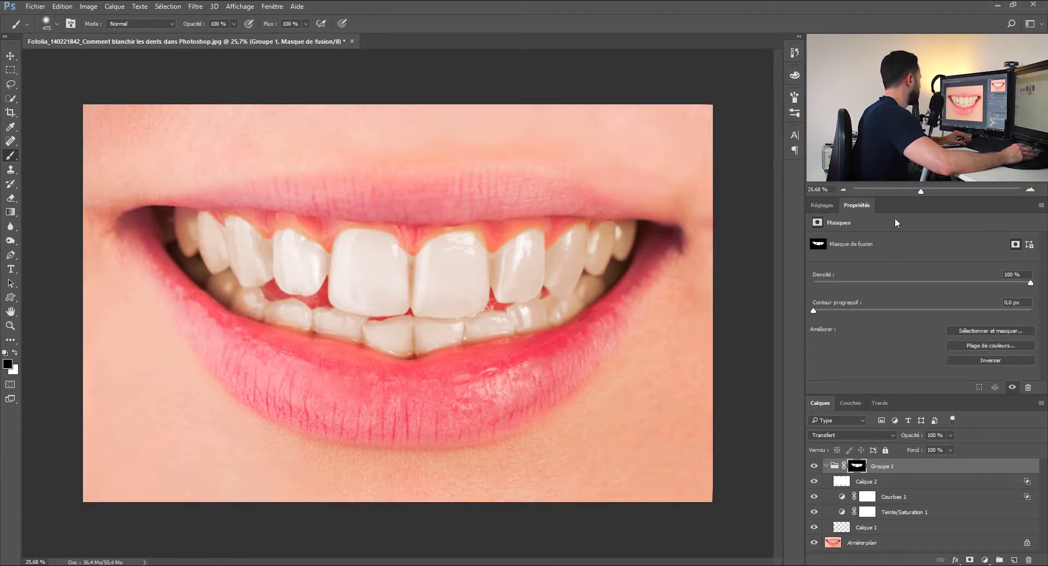
Refine the Groupe 1 mask with Sélectionner et masquer, setting the feather (Contour progressif) to 10 px, and apply it
{"action": "left_click_drag", "start_coordinate": [922, 191], "coordinate": [913, 191]}
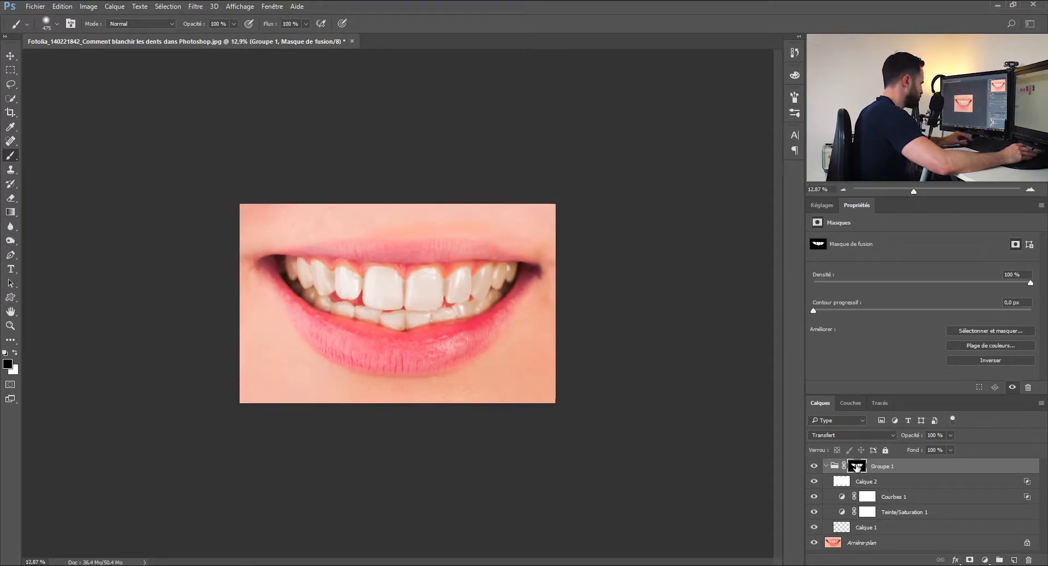
{"action": "double_click", "coordinate": [857, 465]}
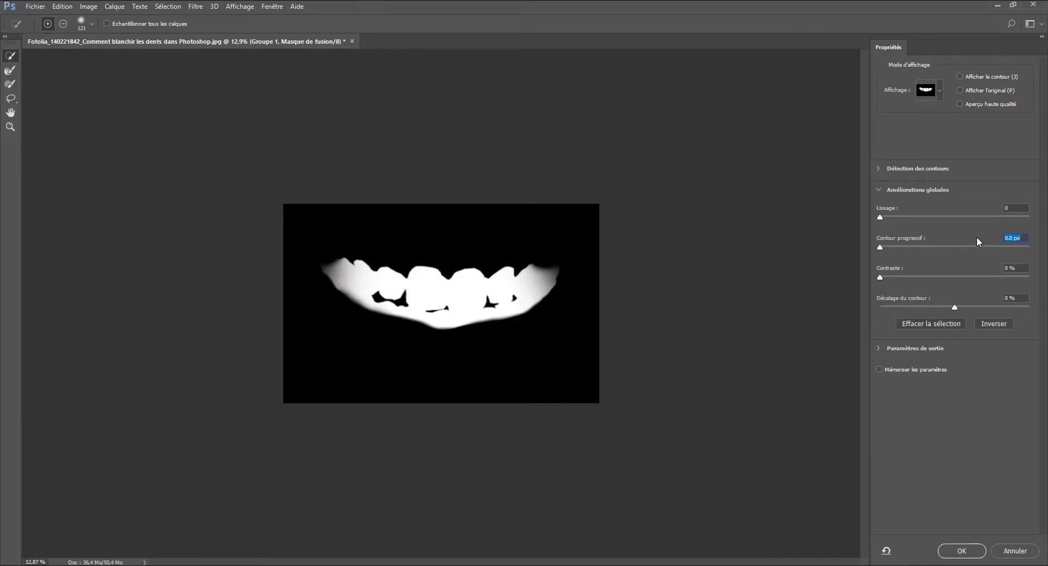
{"action": "type", "text": "3"}
{"action": "key", "text": "BackSpace"}
{"action": "type", "text": "10"}
{"action": "left_click", "coordinate": [969, 553]}
Compare the smile before and after the mask refinement by switching history states, and check the result at a reduced zoom
{"action": "left_click", "coordinate": [794, 52]}
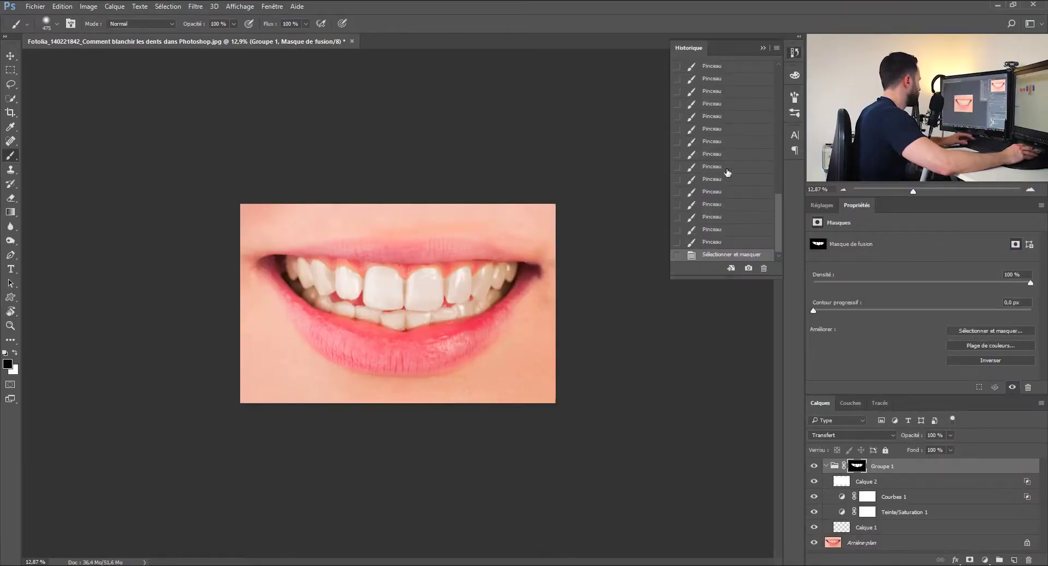
{"action": "left_click", "coordinate": [714, 243]}
{"action": "left_click", "coordinate": [717, 255]}
{"action": "left_click", "coordinate": [713, 245]}
{"action": "left_click", "coordinate": [718, 257]}
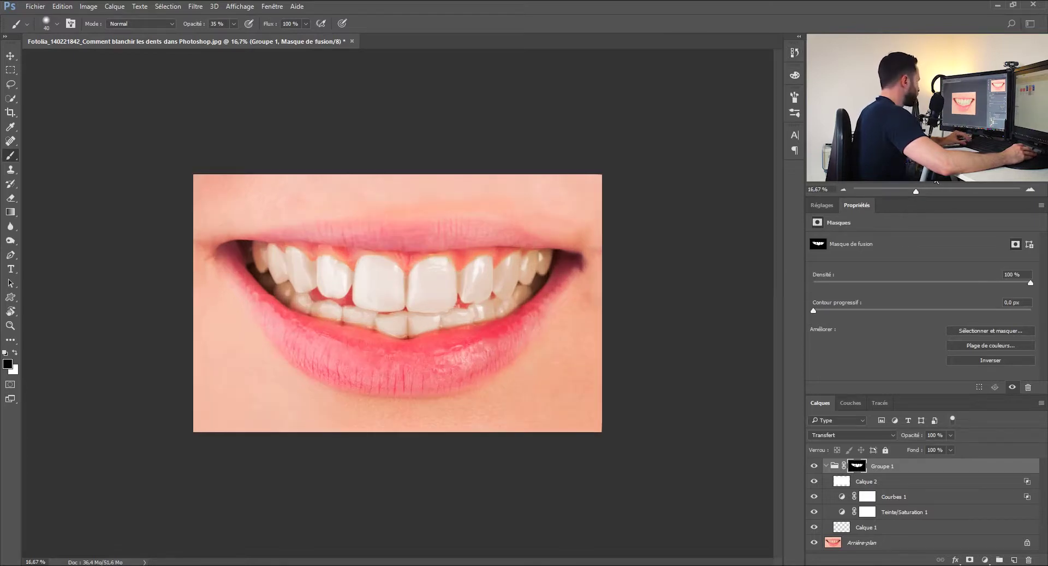
{"action": "left_click", "coordinate": [843, 188]}
{"action": "left_click", "coordinate": [843, 188]}
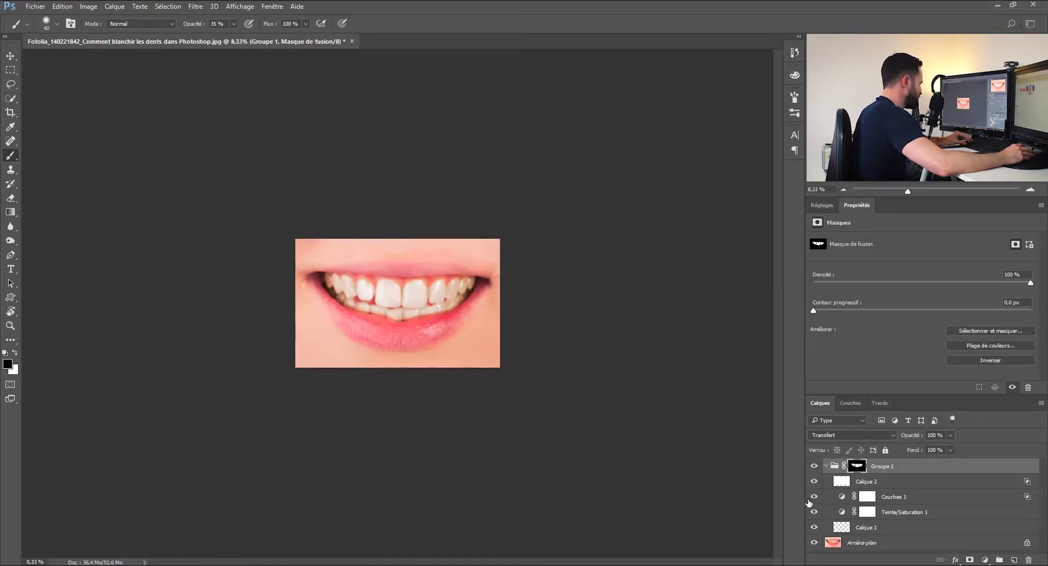
Rename Groupe 1 as DENTS BLANCHES and collapse the group
{"action": "double_click", "coordinate": [881, 466]}
{"action": "type", "text": "DEN"}
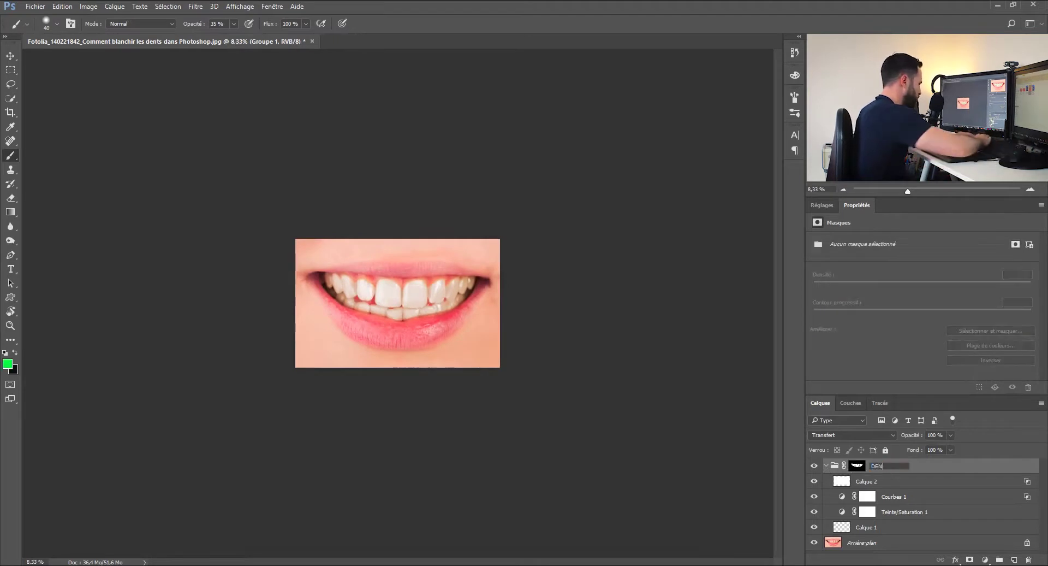
{"action": "type", "text": "TS BLANCHES"}
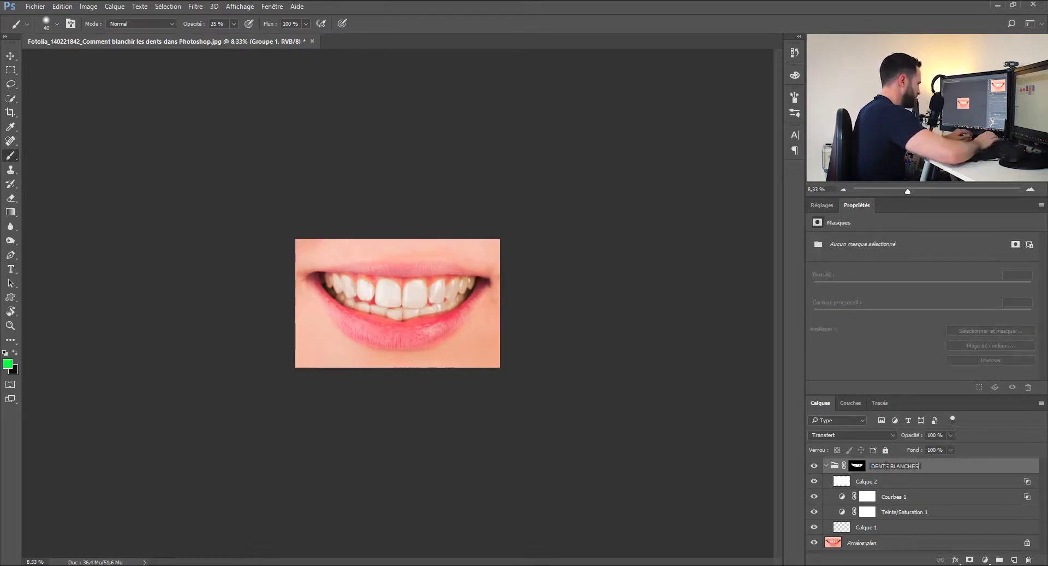
{"action": "key", "text": "Return"}
{"action": "left_click", "coordinate": [827, 466]}
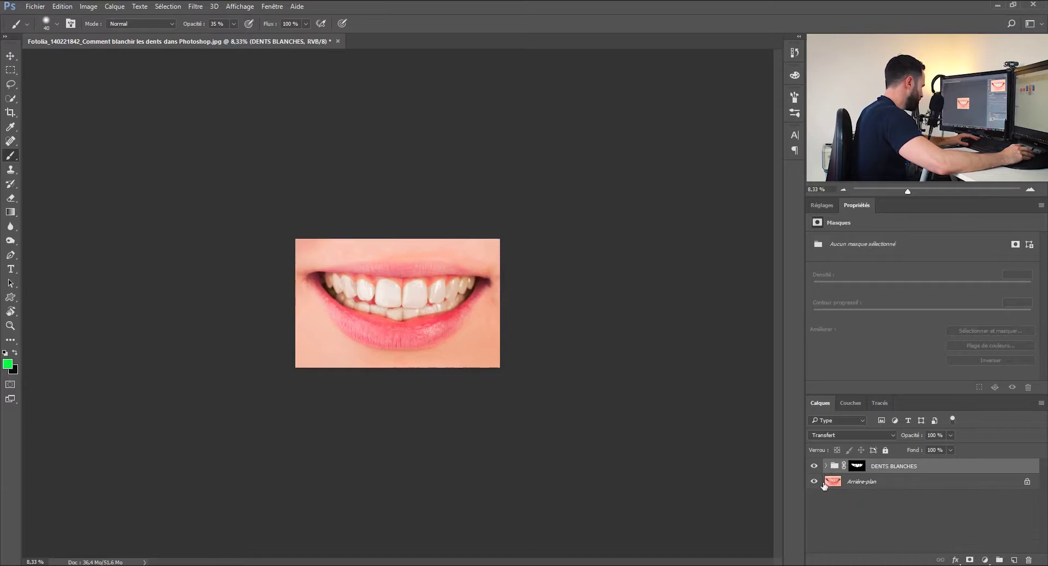
Compare the smile before and after whitening by toggling the visibility of the DENTS BLANCHES group, leaving it shown
{"action": "left_click", "coordinate": [814, 466]}
{"action": "left_click", "coordinate": [814, 466]}
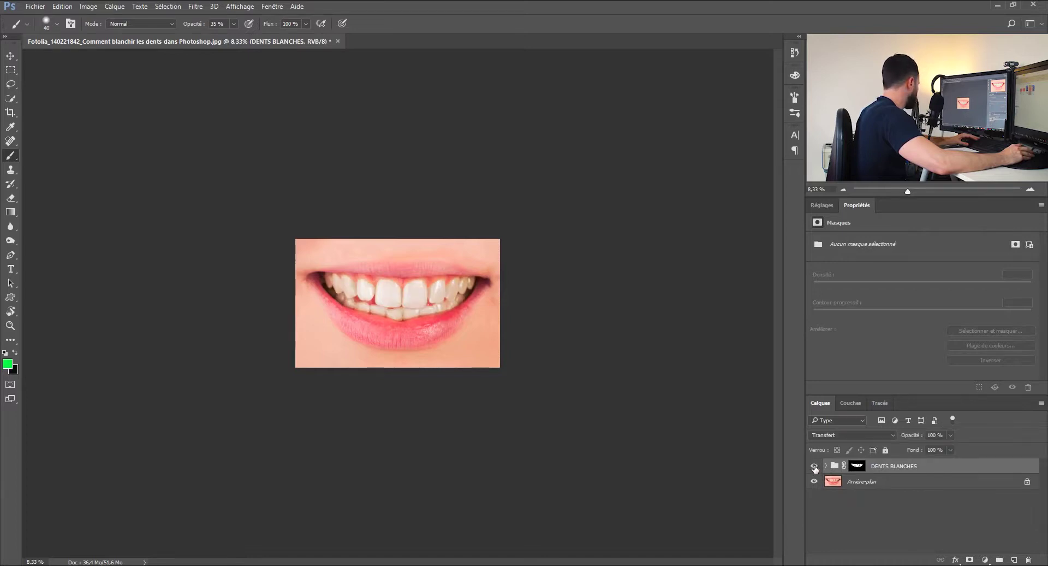
{"action": "left_click", "coordinate": [813, 466]}
{"action": "left_click", "coordinate": [814, 466]}
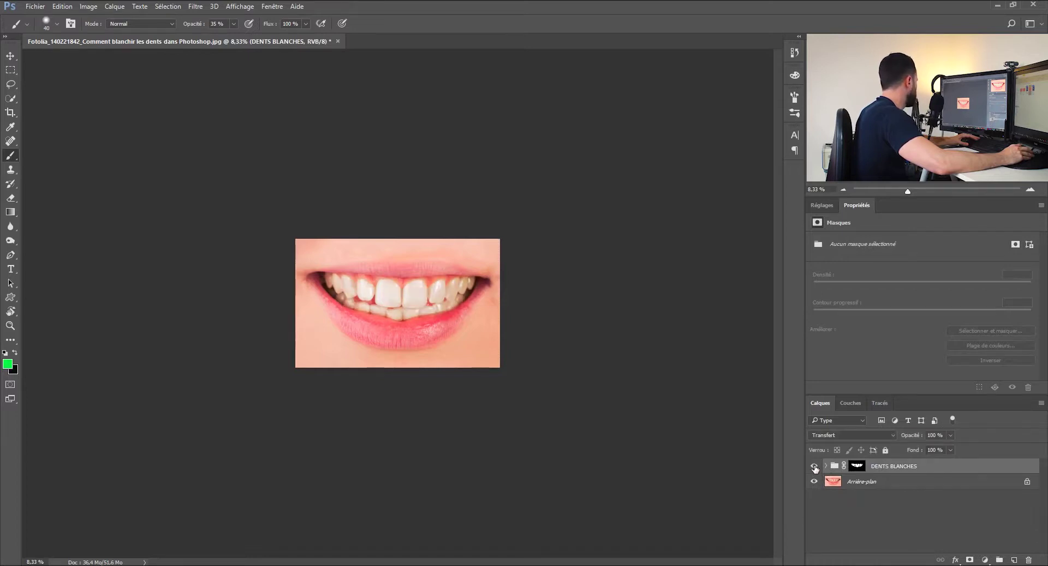
{"action": "left_click", "coordinate": [814, 465]}
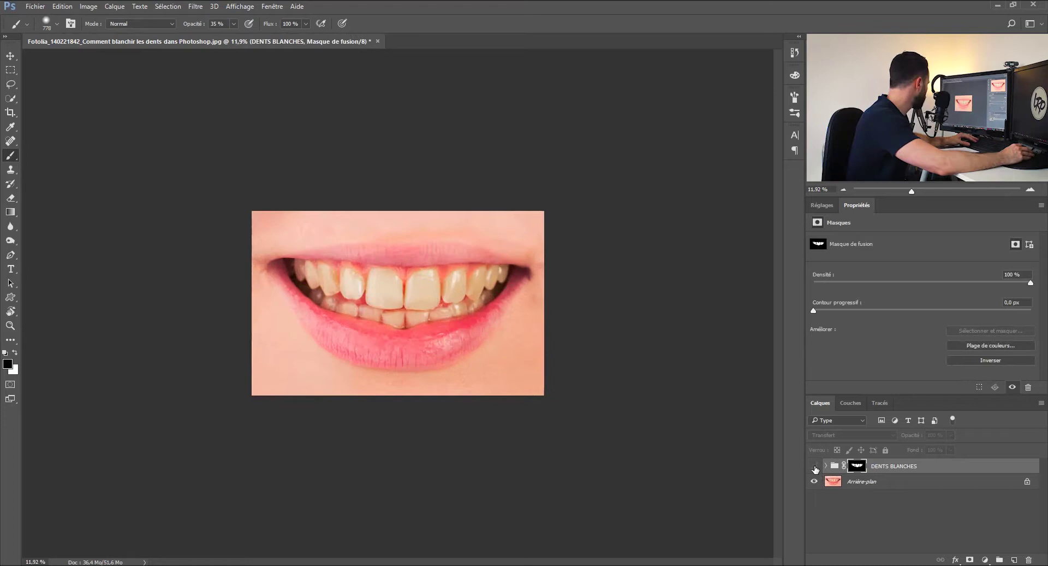
{"action": "left_click", "coordinate": [814, 466]}
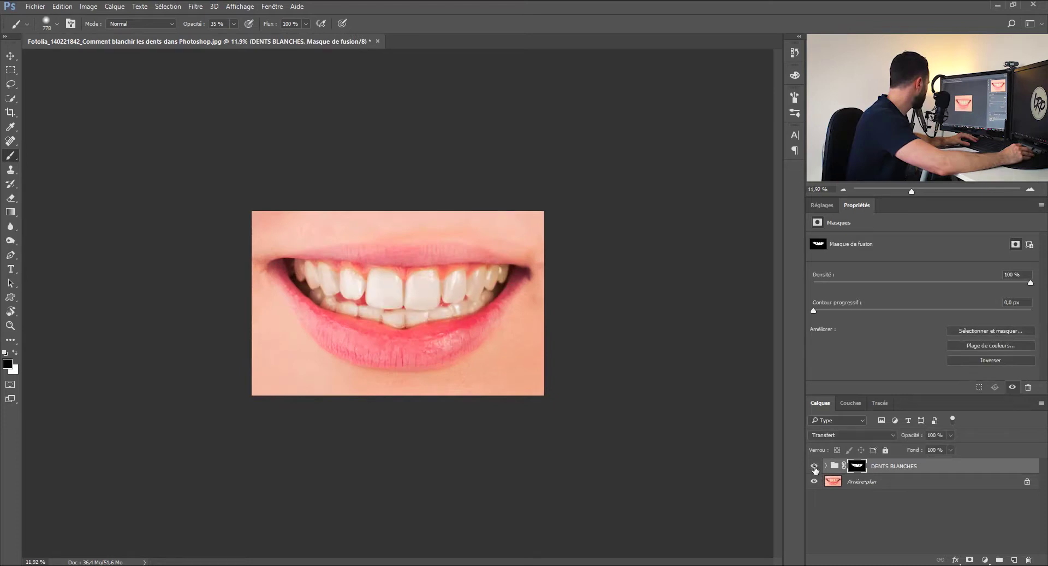